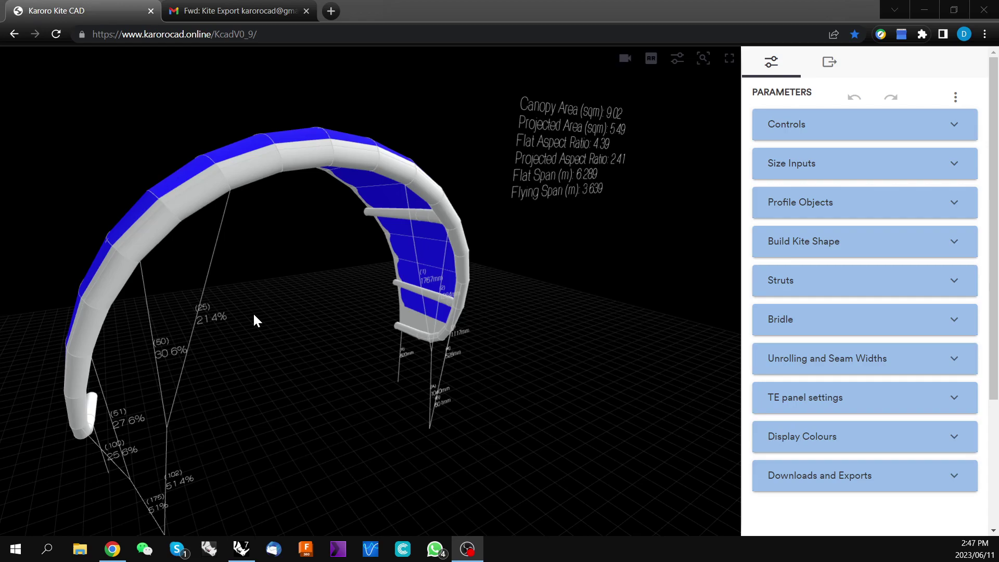
Orbit and zoom around the kite head-on and edge-on, then zoom extents to centre it.
left_click_drag(255, 315, 350, 311)
left_click_drag(294, 328, 373, 311)
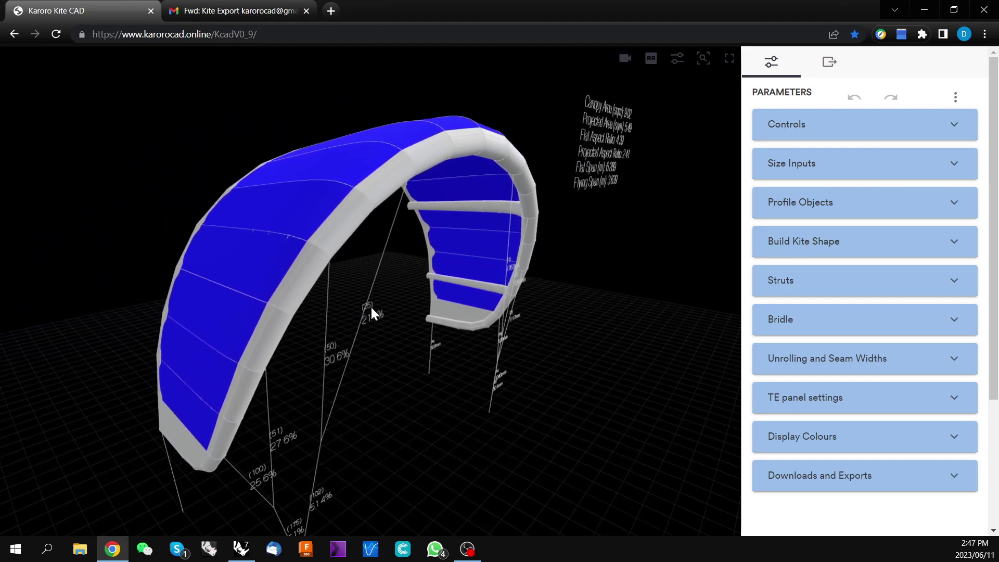
scroll(370, 306, "down", 5)
scroll(370, 317, "up", 6)
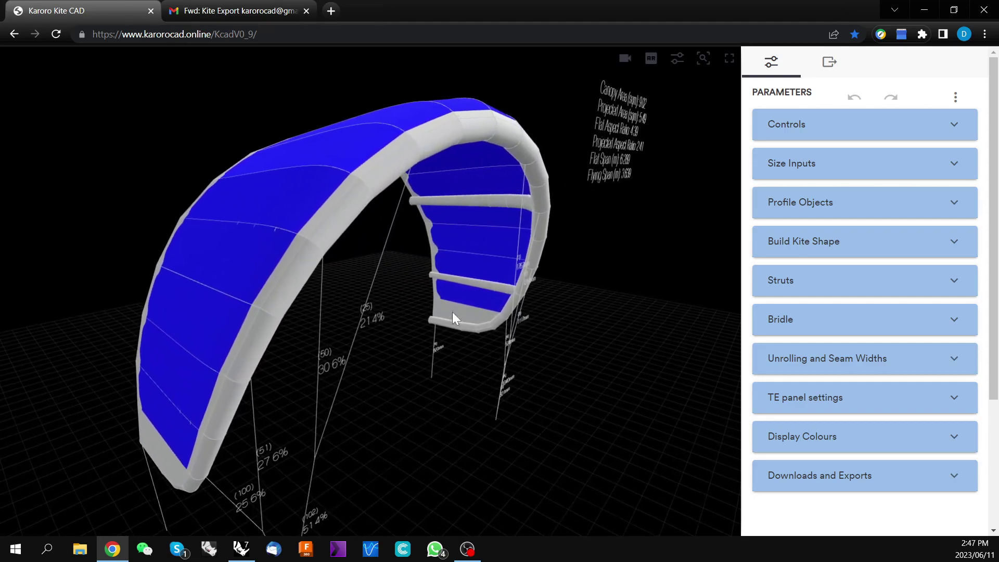
left_click_drag(594, 322, 108, 340)
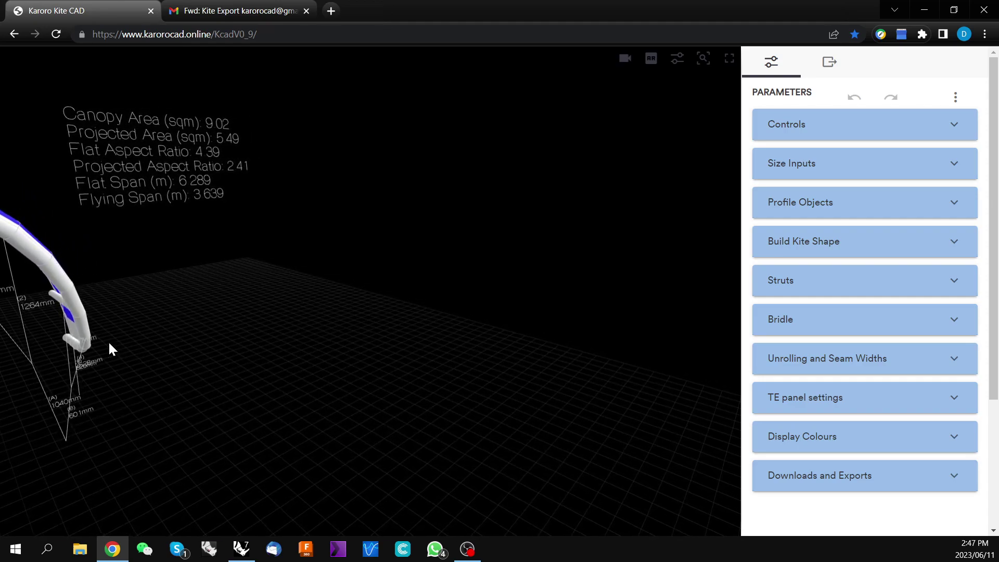
left_click(703, 63)
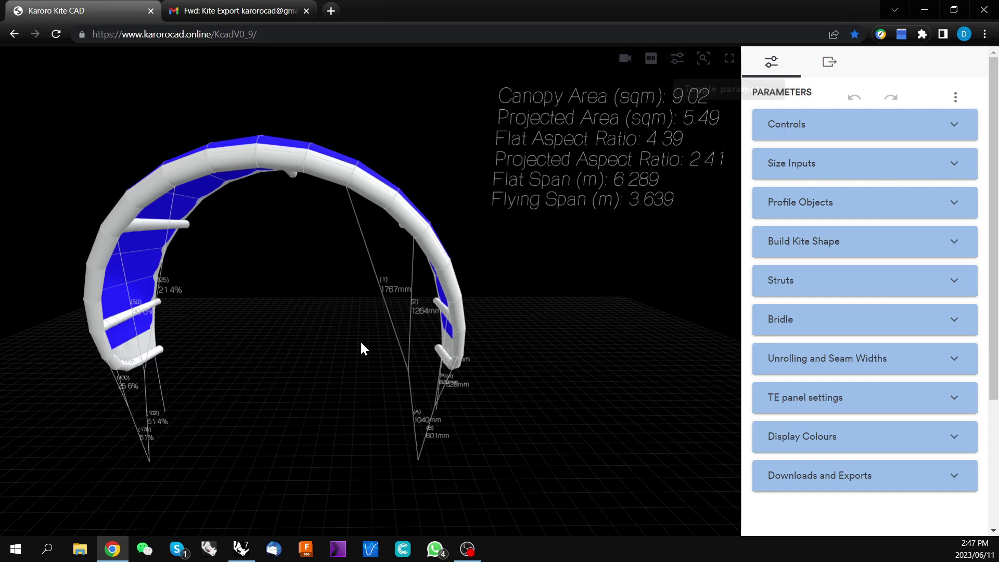
left_click(728, 62)
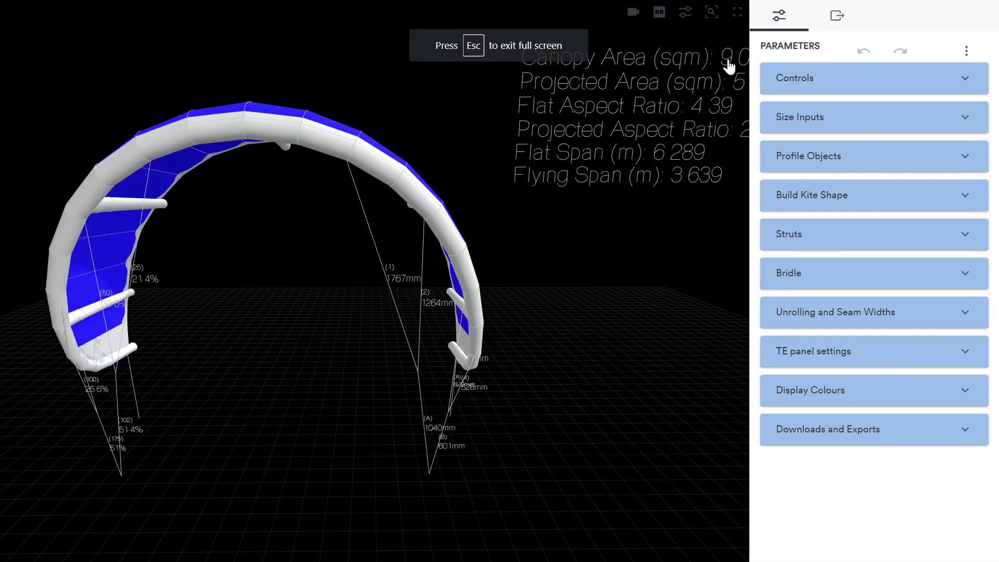
left_click(736, 12)
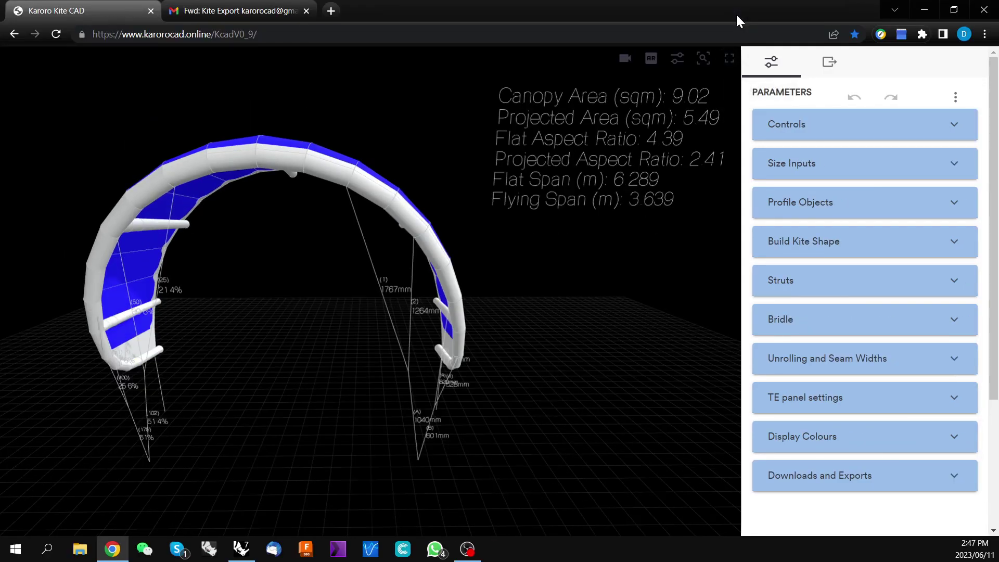
left_click(677, 59)
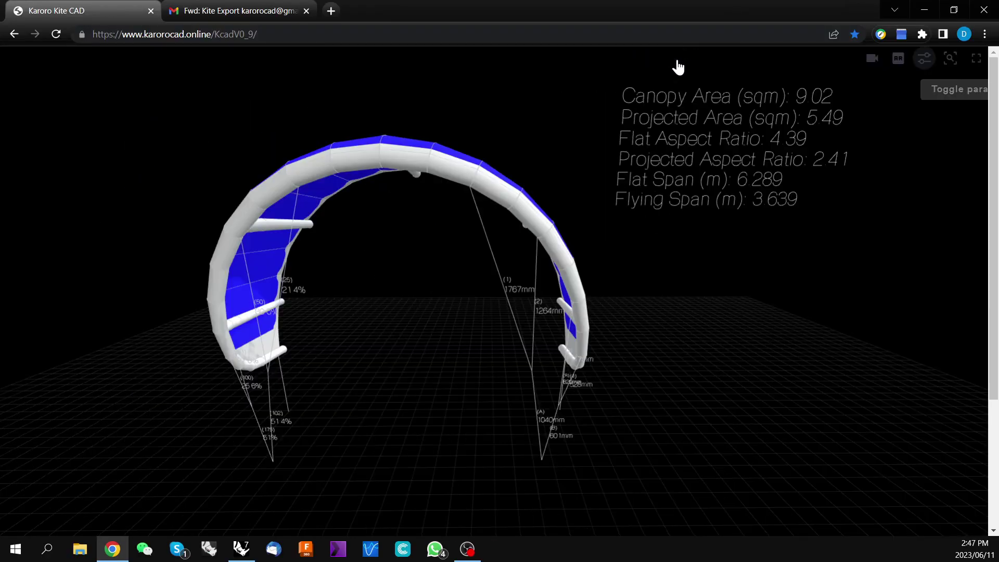
left_click(924, 58)
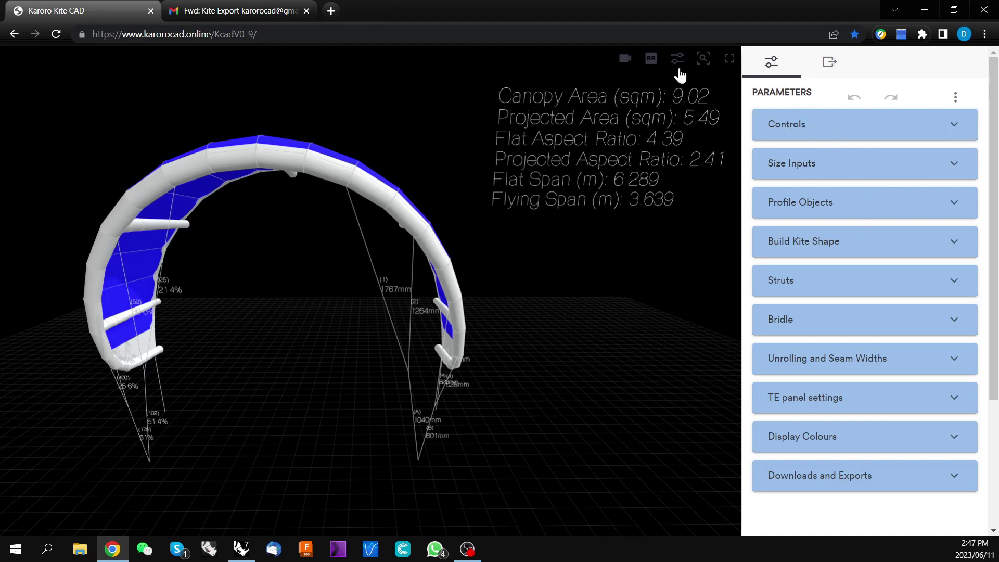
left_click(625, 63)
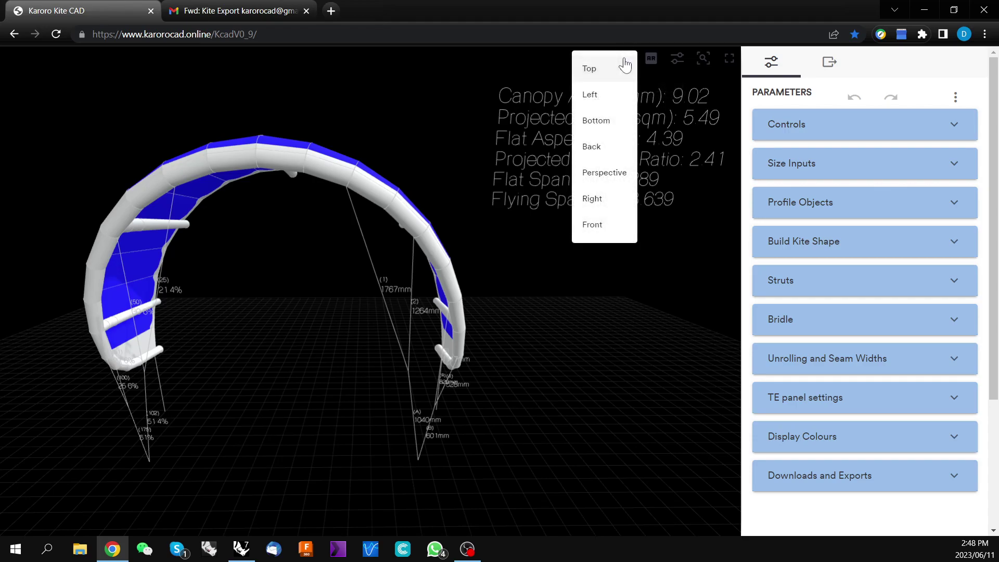
left_click(589, 72)
left_click(624, 60)
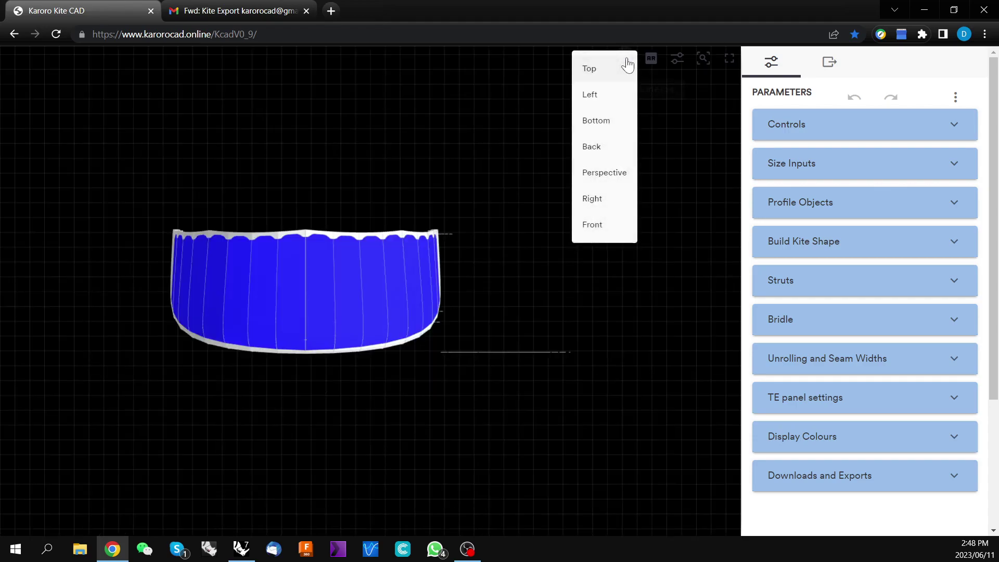
left_click(593, 95)
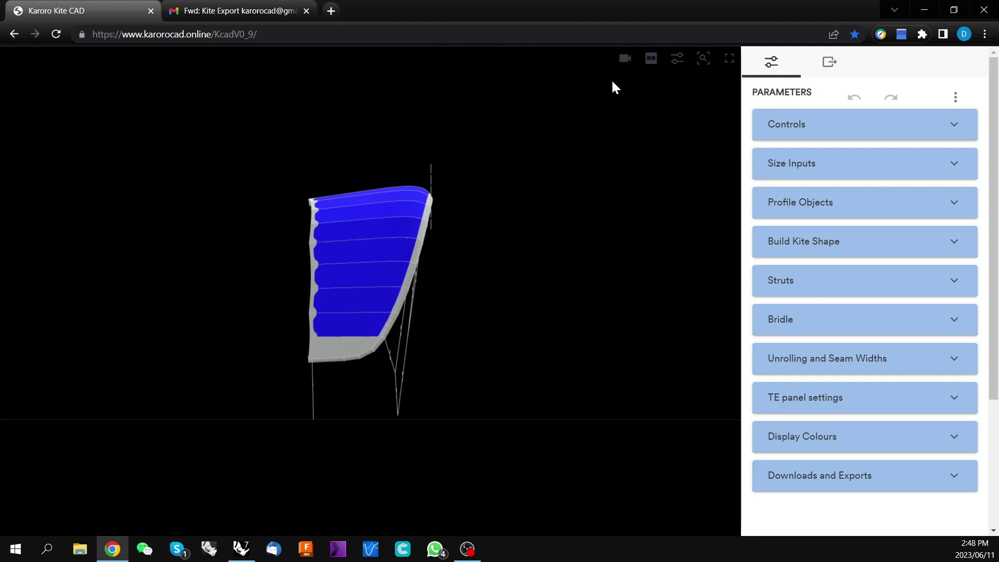
left_click(627, 64)
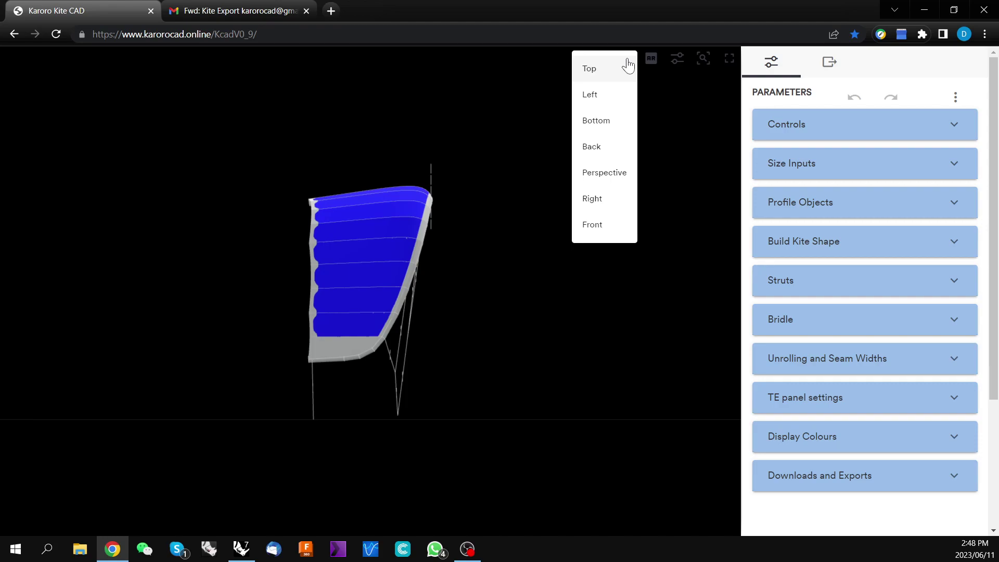
left_click(601, 176)
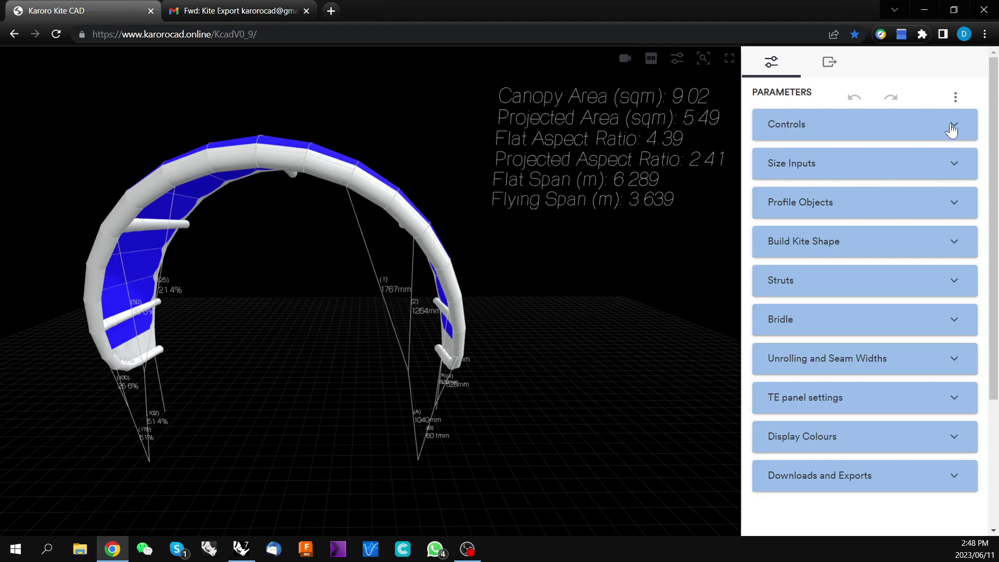
Expand the display controls and toggle wireframe and the stats HUD off and back on.
left_click(956, 128)
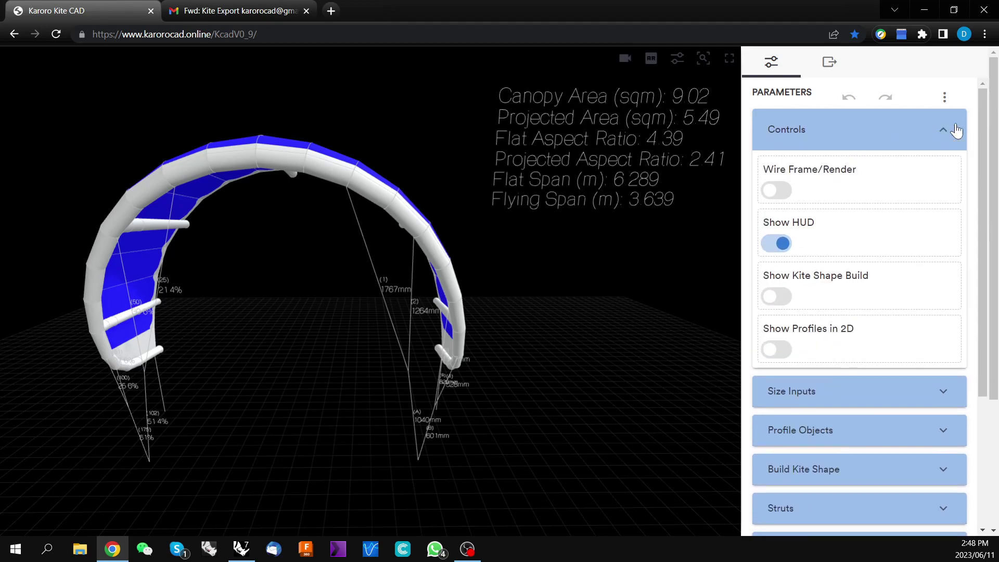
left_click(774, 192)
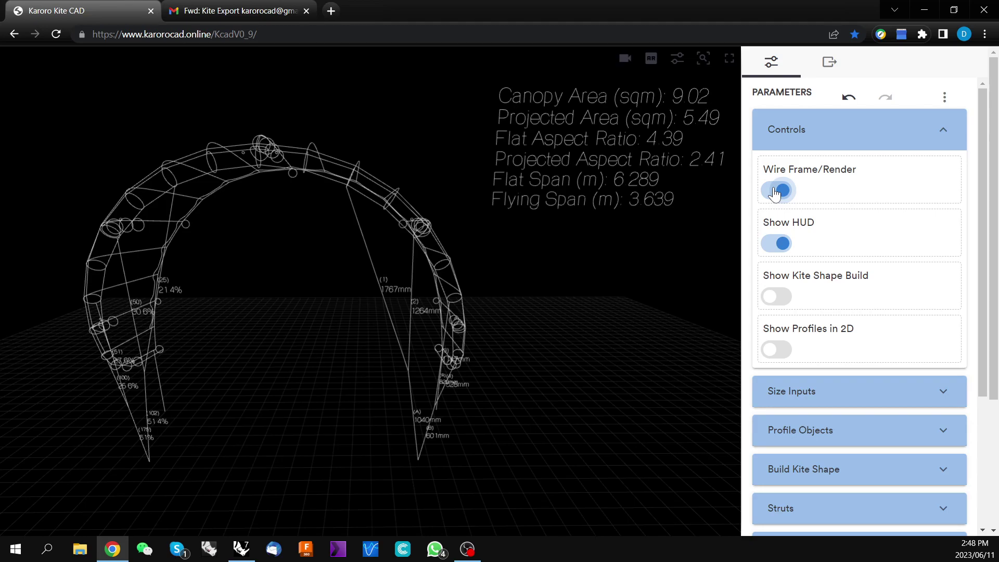
left_click(775, 192)
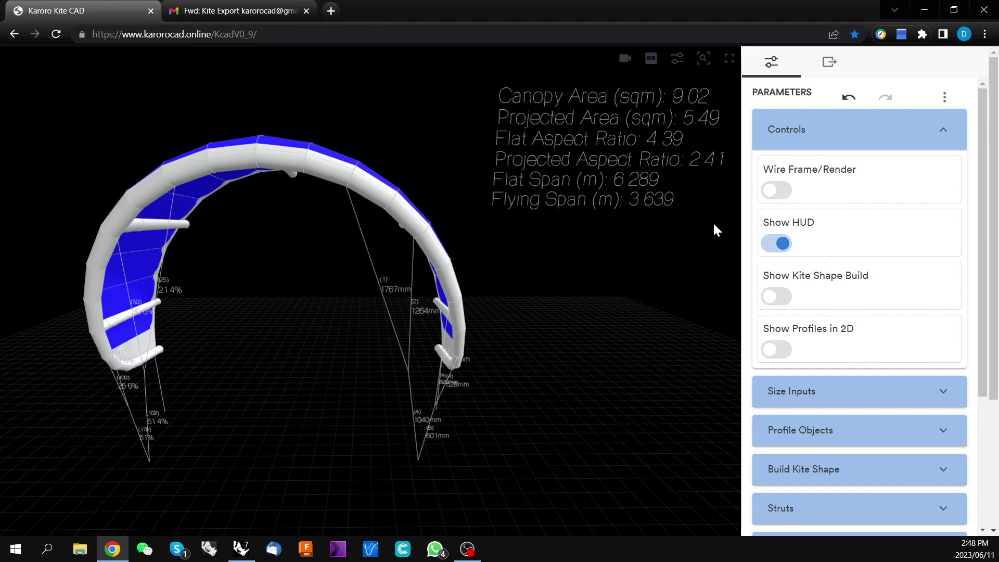
left_click(780, 248)
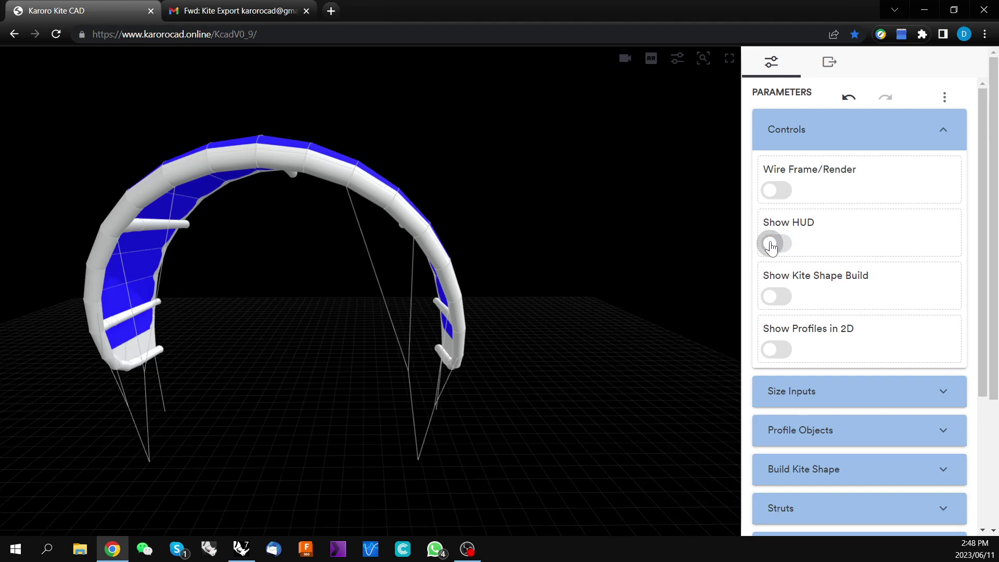
left_click(773, 245)
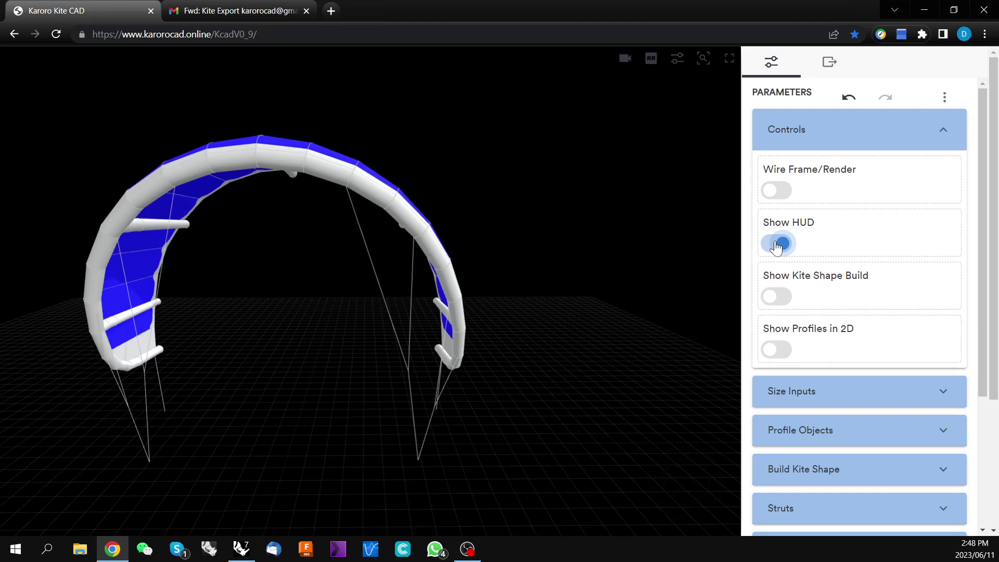
left_click(943, 136)
left_click(949, 171)
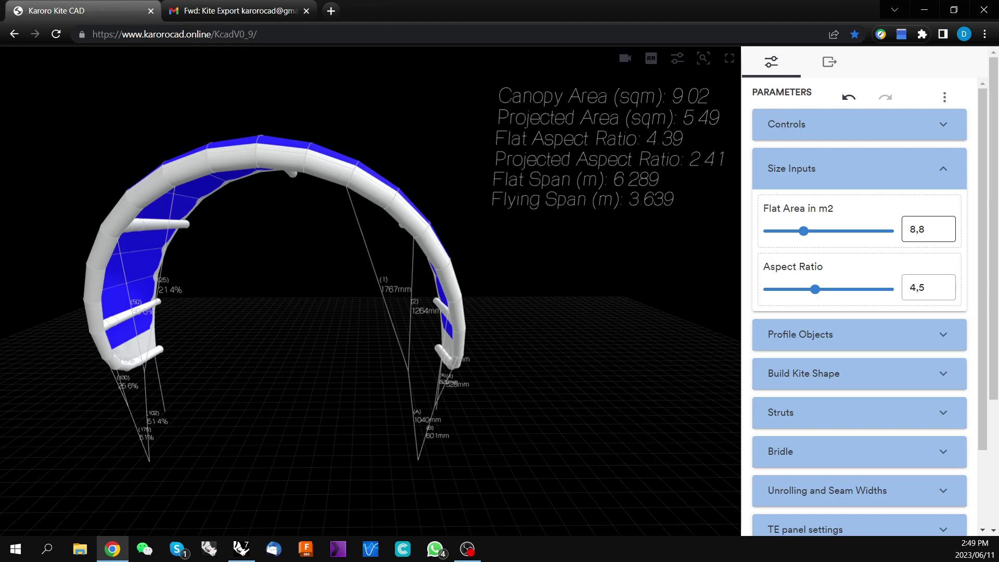
Change Flat Area from 8,8 to 9,8 m² and orbit the enlarged kite to a three-quarter view.
double_click(913, 230)
type("9")
left_click(685, 481)
left_click(686, 482)
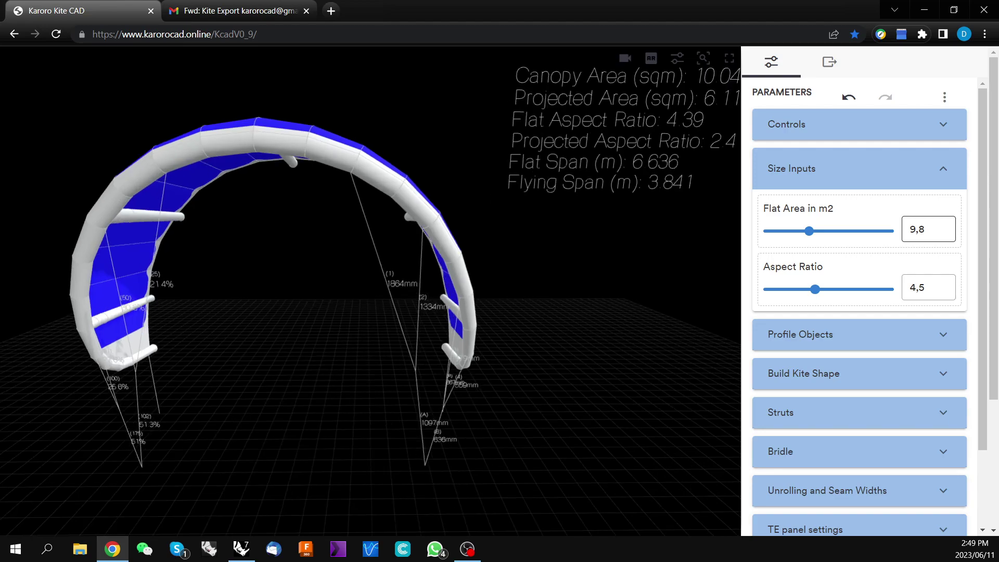
left_click_drag(600, 177, 561, 190)
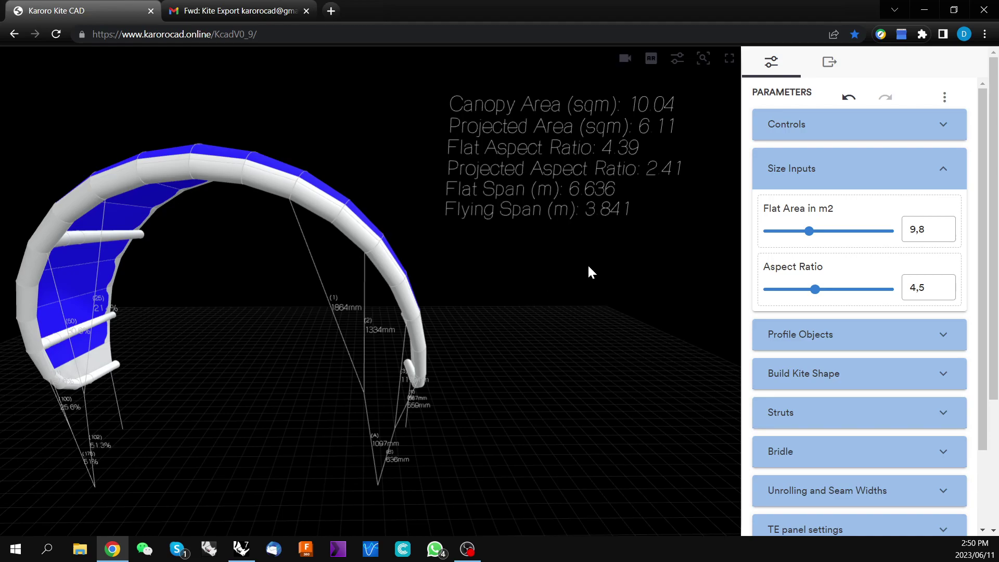
Export the kite parameter values as parameters-export.json from the Parameters menu.
left_click(946, 98)
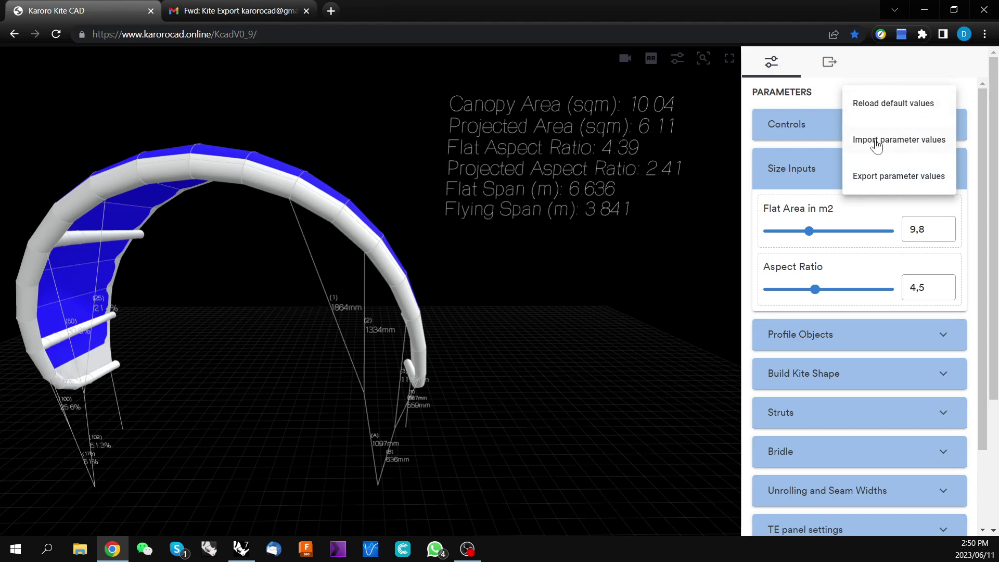
left_click(896, 183)
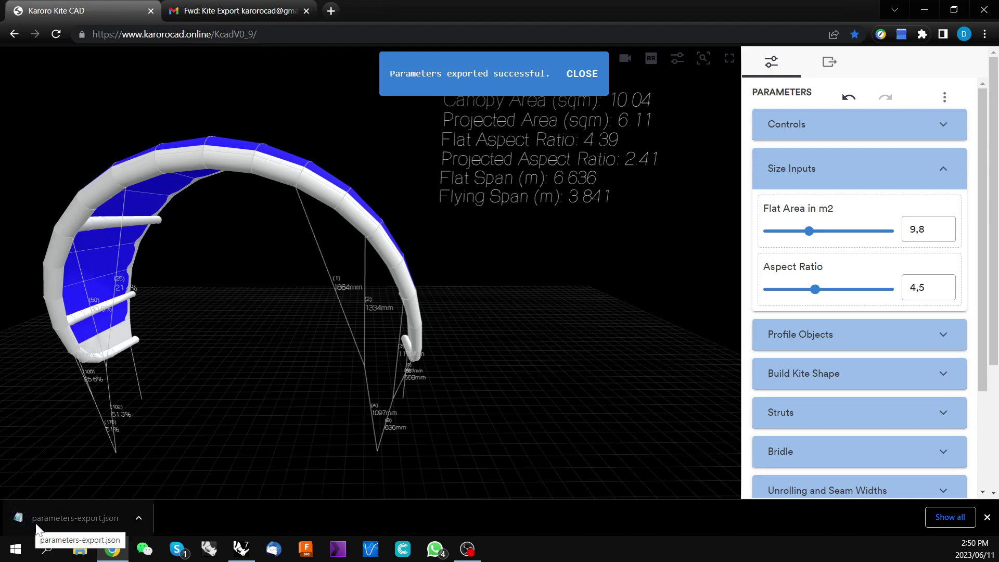
Rename the downloaded parameters-export.json in Downloads to '230611_10m 5 strut kite.json'.
right_click(71, 516)
left_click(130, 486)
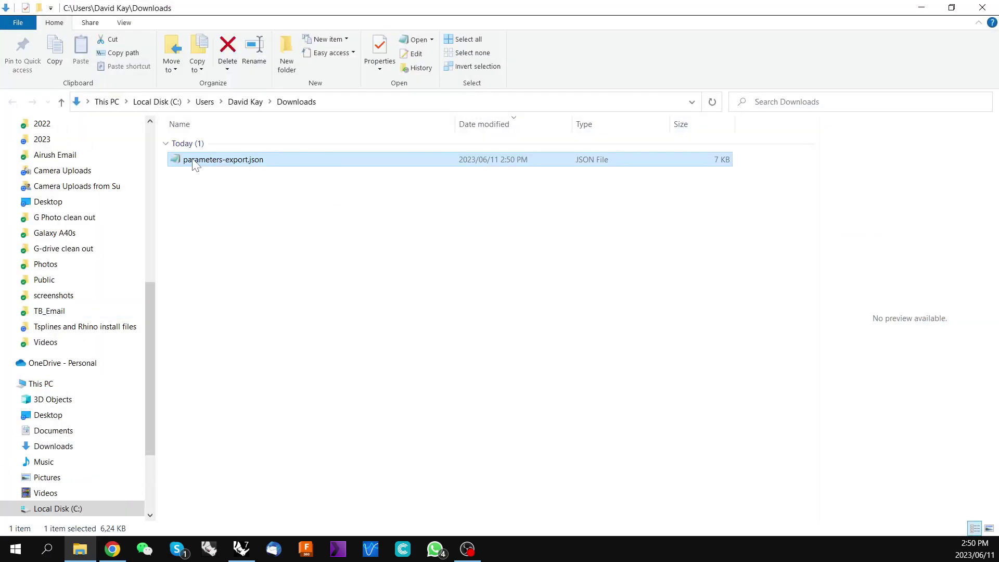
right_click(193, 159)
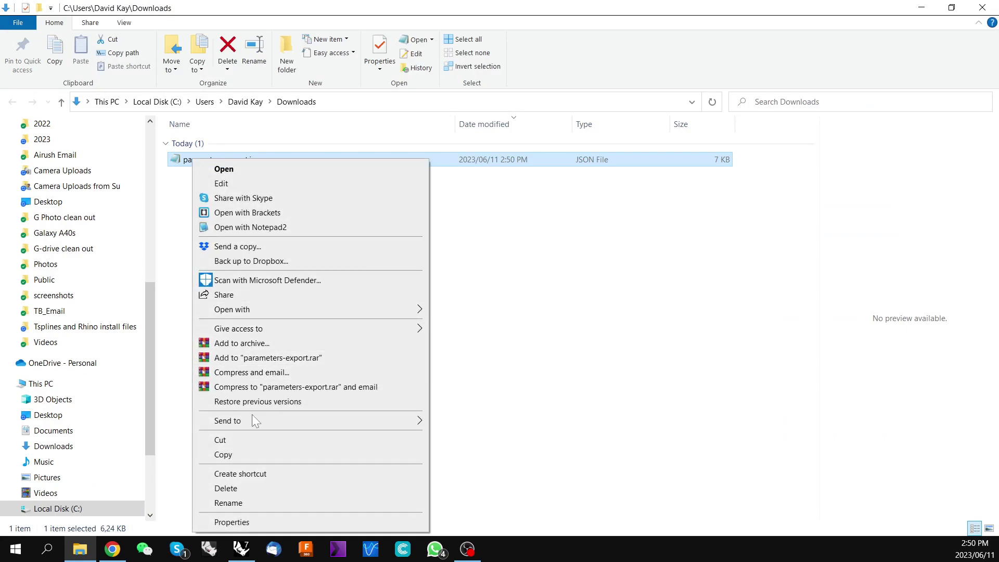
left_click(242, 504)
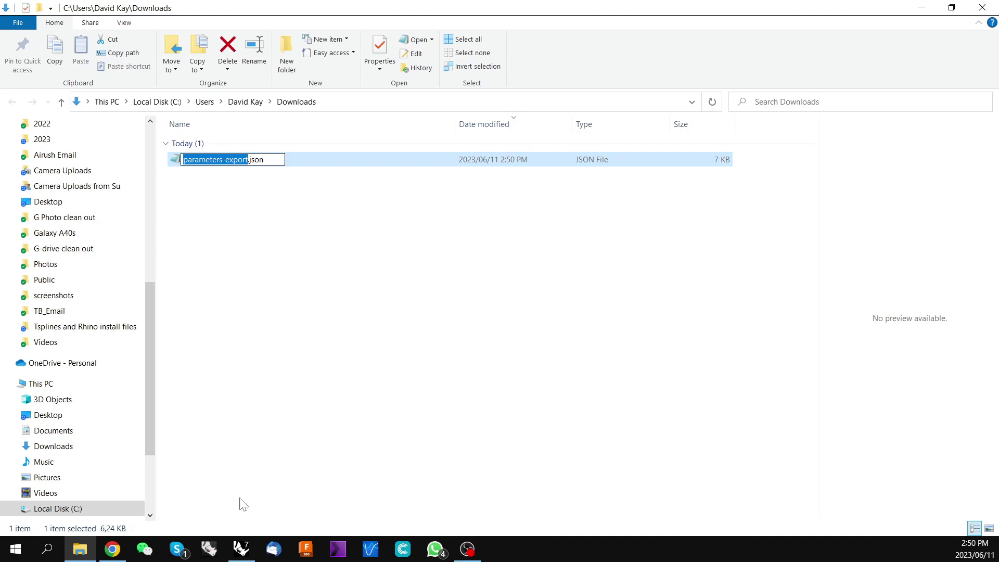
type("230611_10m")
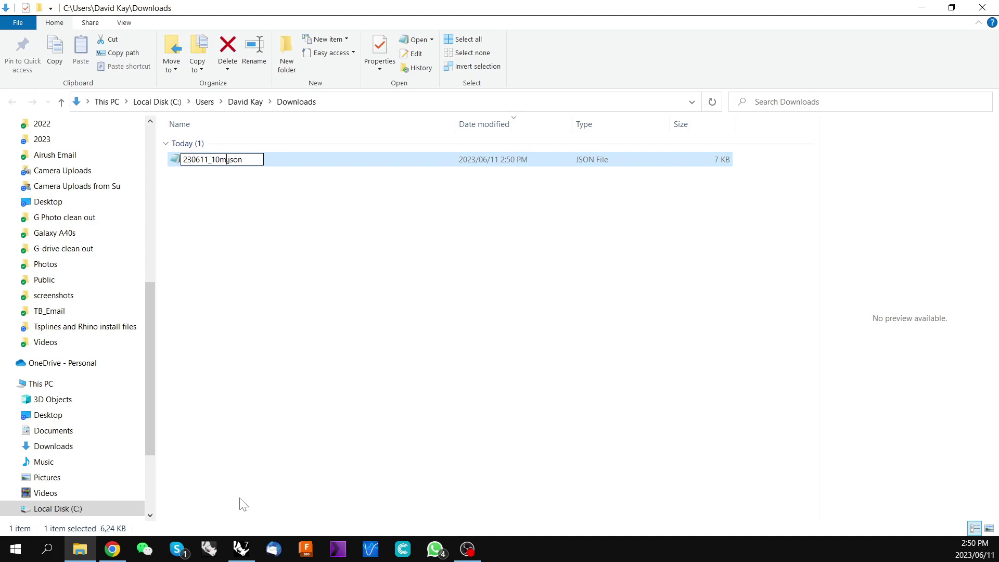
type(" 5 strut kite")
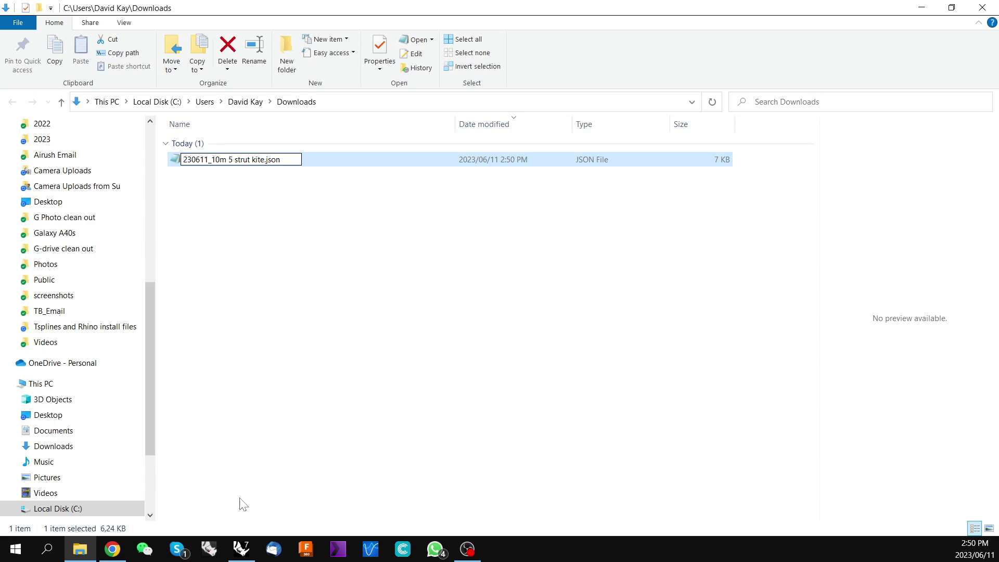
key("Return")
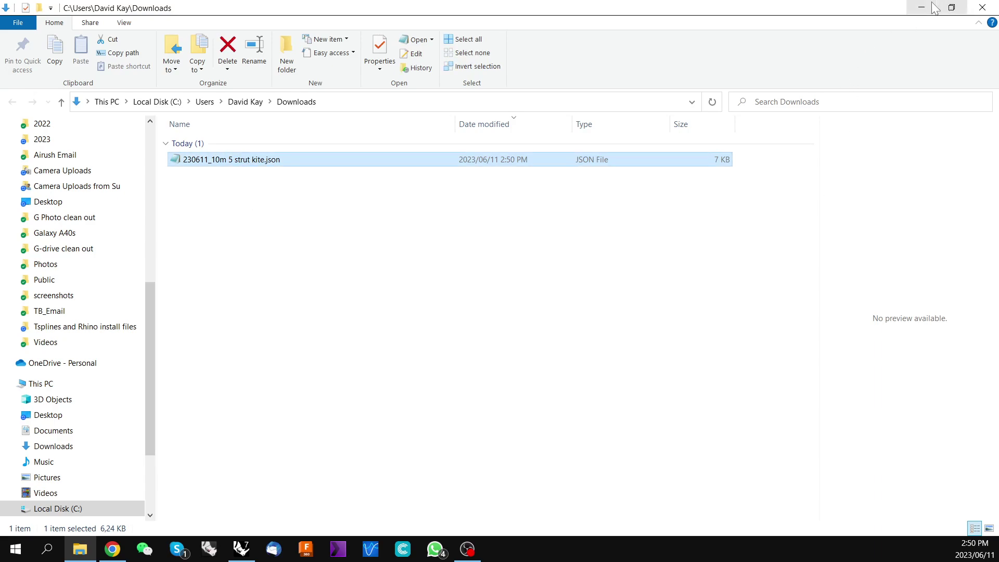
left_click(113, 549)
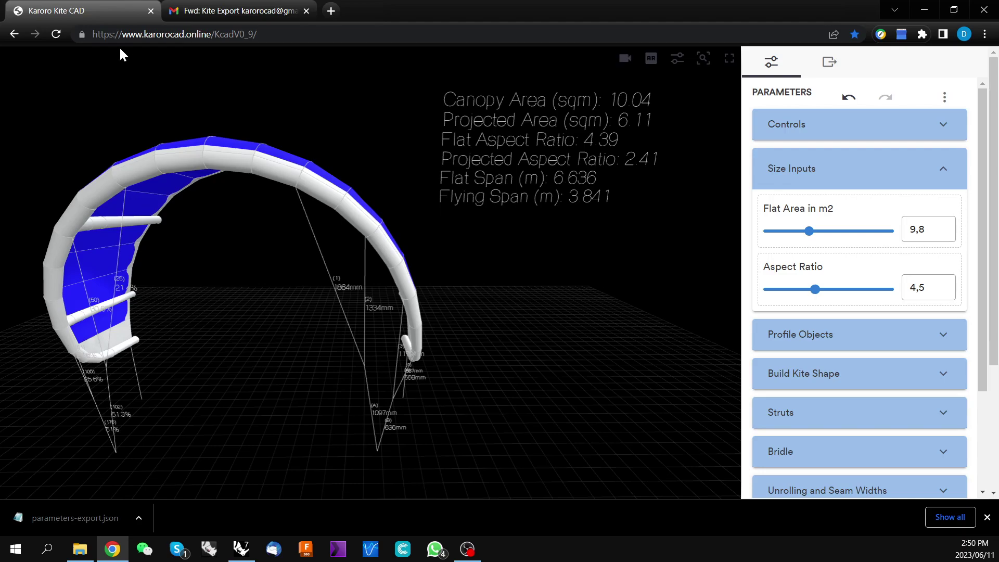
Reload the page to restore the default 9.02 m² kite design.
left_click(57, 33)
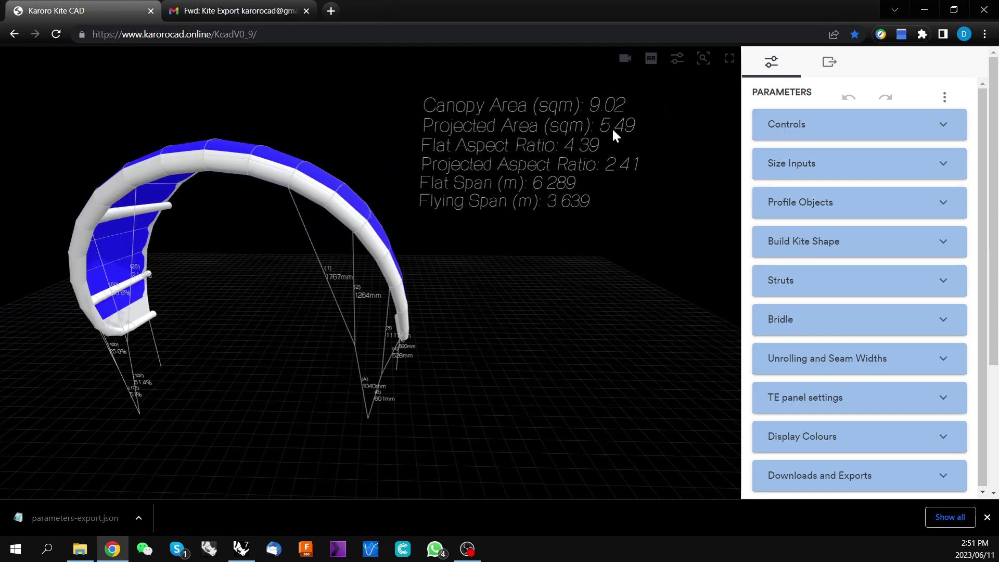
left_click(945, 99)
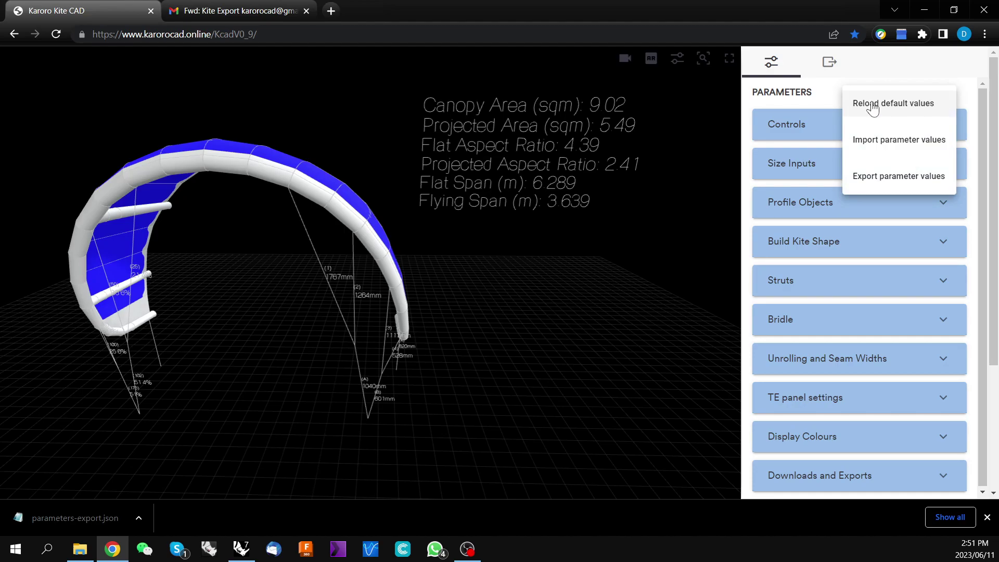
Import parameters from Downloads '230611_10m 5 strut kite.json', restoring the 10.04 m² kite, and orbit it.
left_click(866, 142)
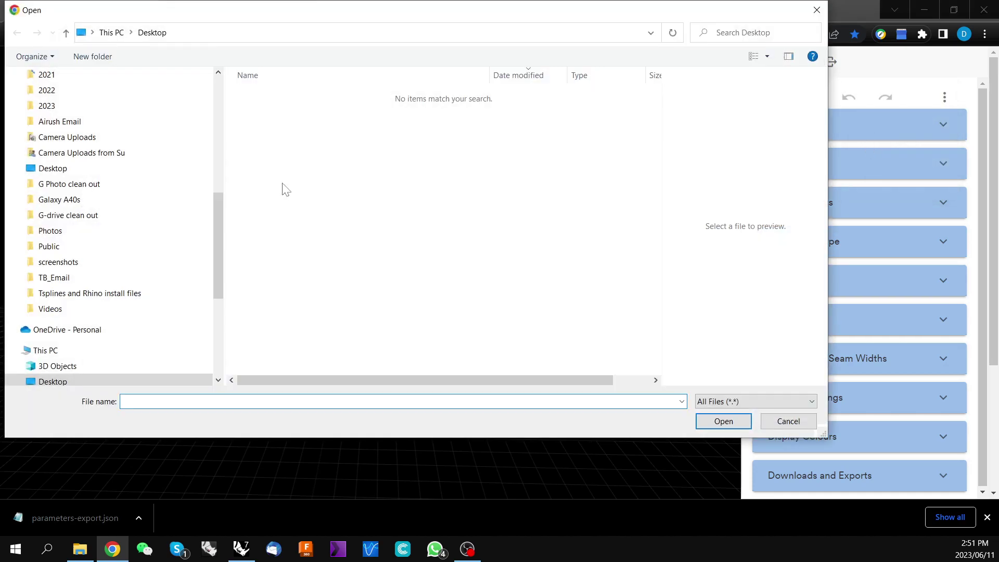
left_click_drag(218, 239, 217, 113)
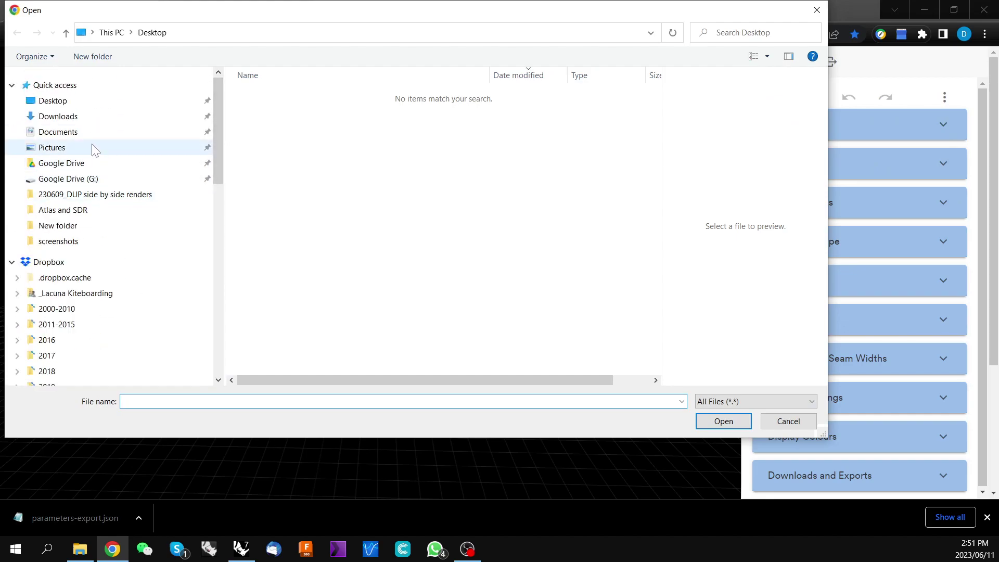
left_click(59, 117)
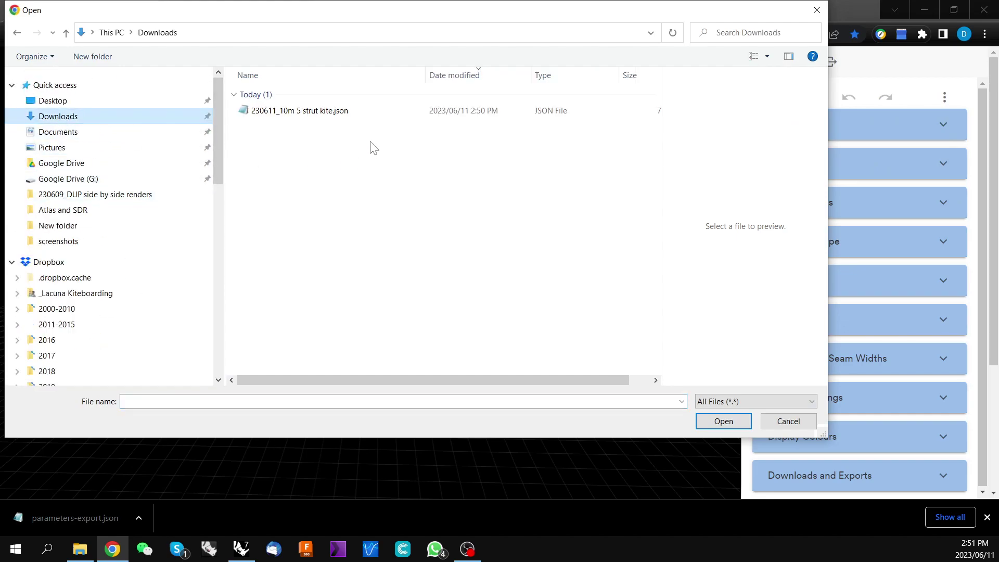
left_click(289, 115)
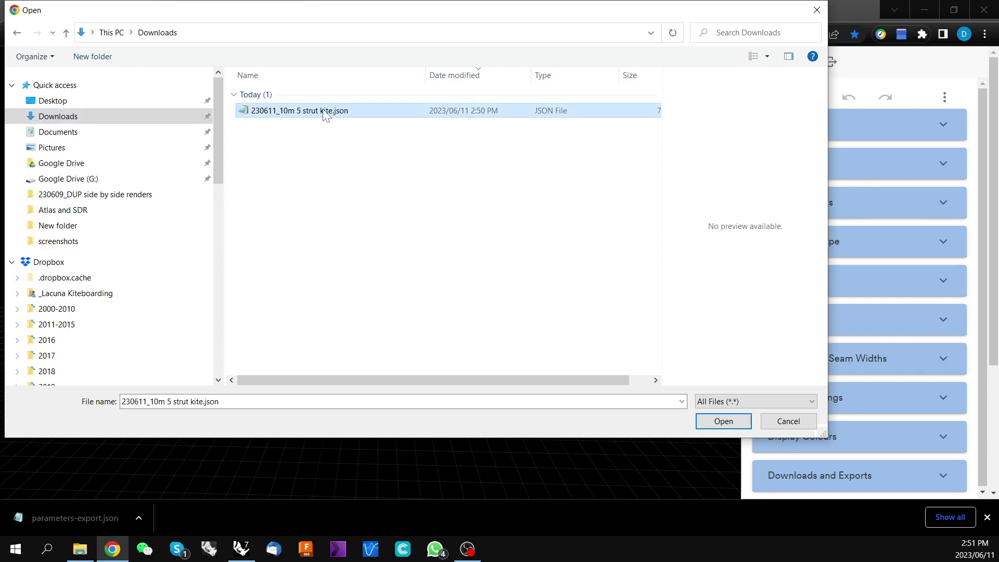
left_click(724, 422)
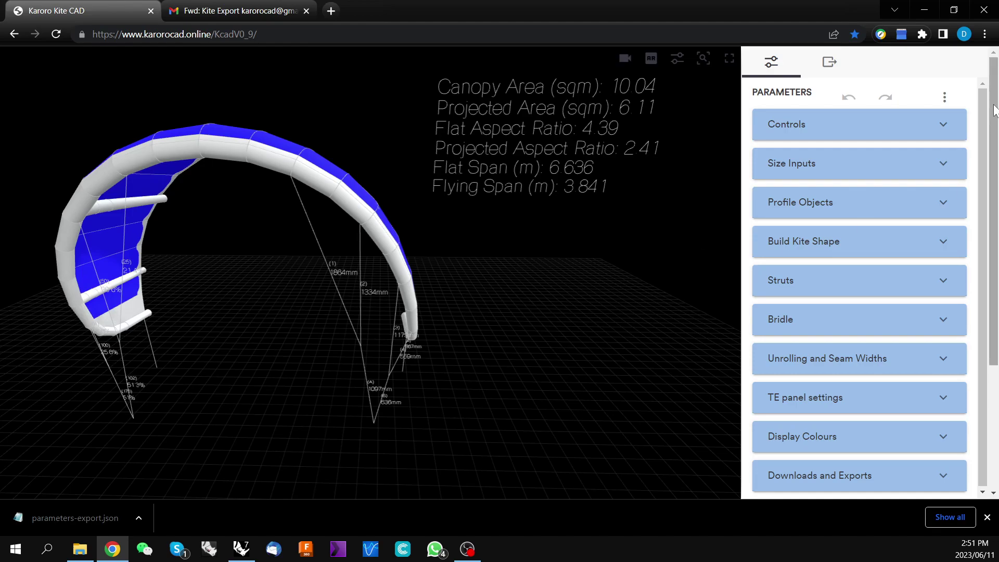
left_click_drag(390, 267, 329, 281)
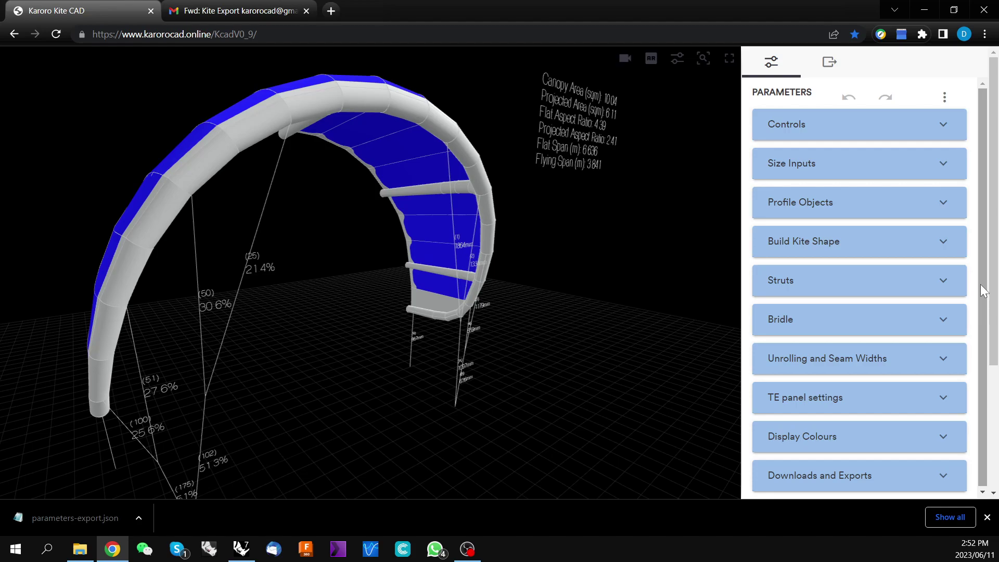
left_click(946, 483)
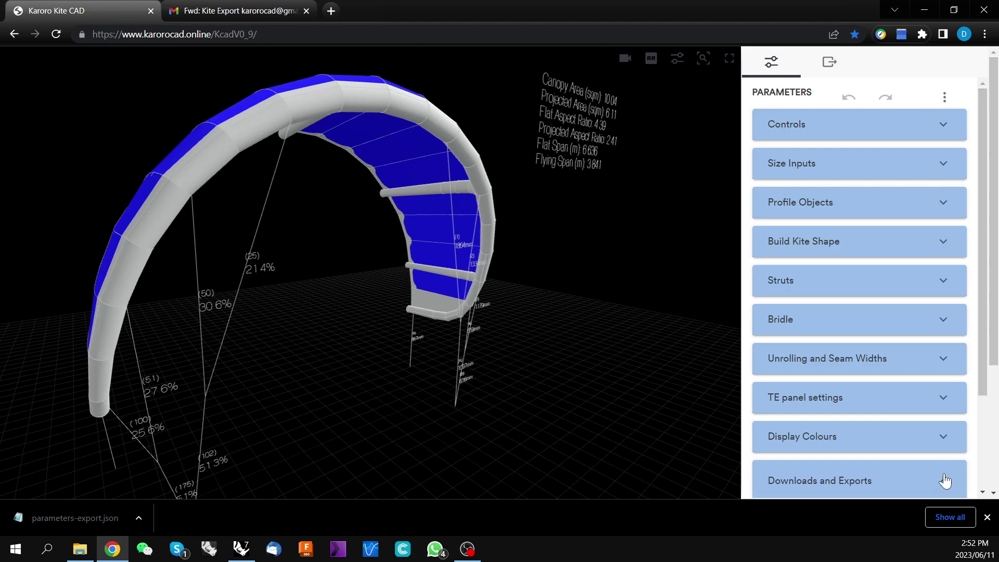
Switch on Create 2D MFG files and view the flat panel layout from the Top camera.
left_click_drag(983, 364, 984, 450)
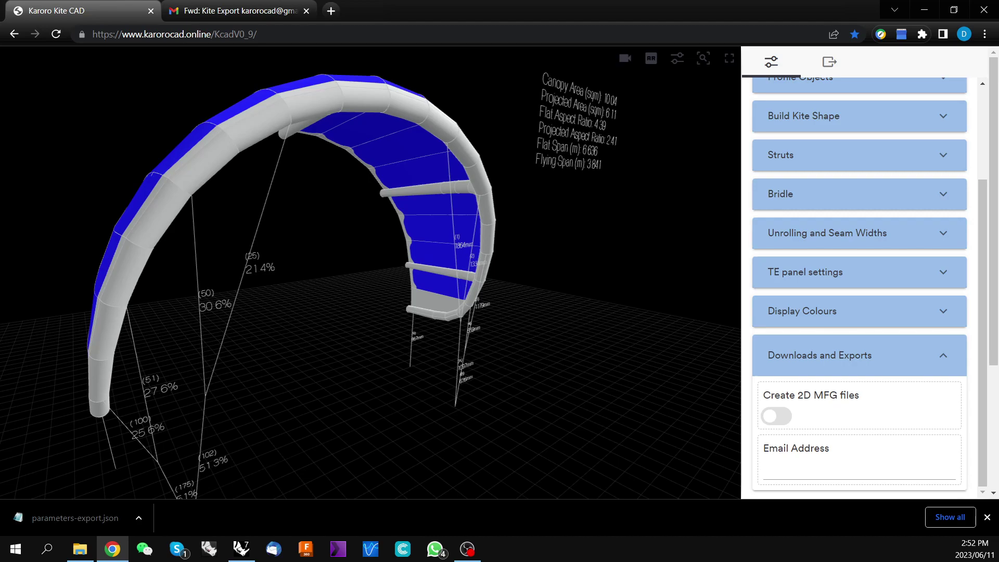
left_click(774, 418)
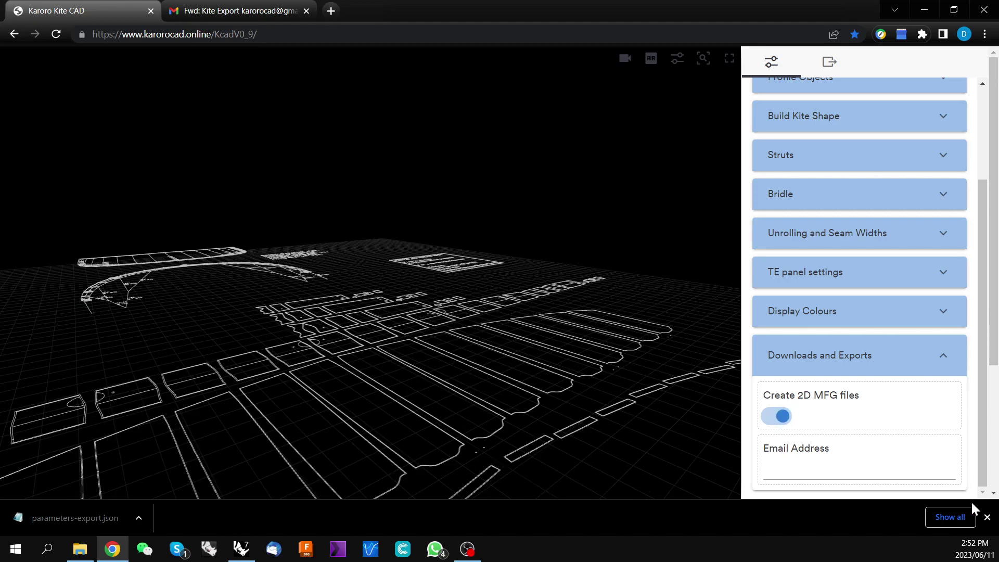
left_click(987, 516)
left_click(626, 59)
left_click(590, 69)
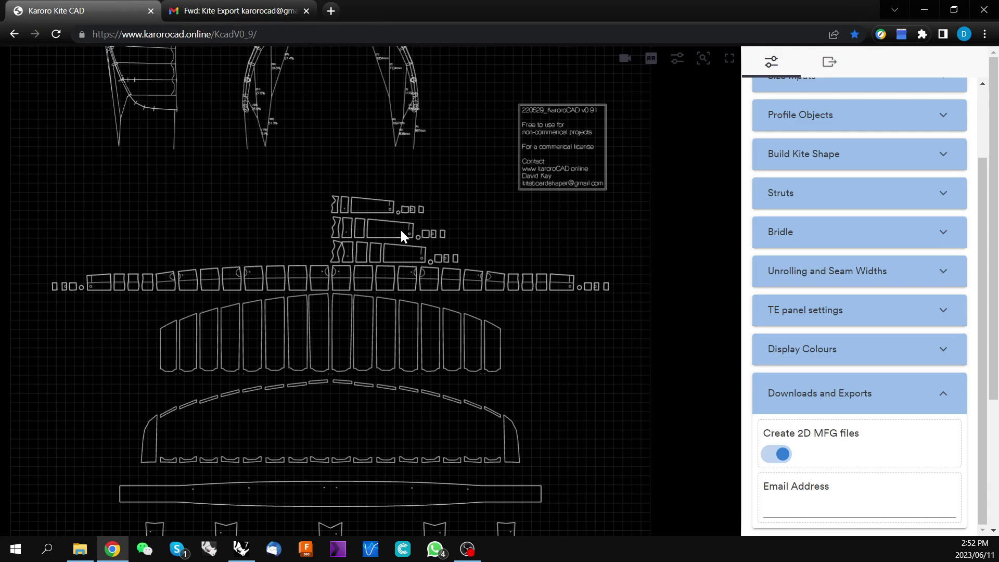
Zoom and pan the top-view panel layout, then enter the recipient's e-mail address for the export.
scroll(400, 233, "up", 3)
scroll(395, 253, "up", 5)
scroll(305, 245, "up", 2)
scroll(430, 206, "down", 8)
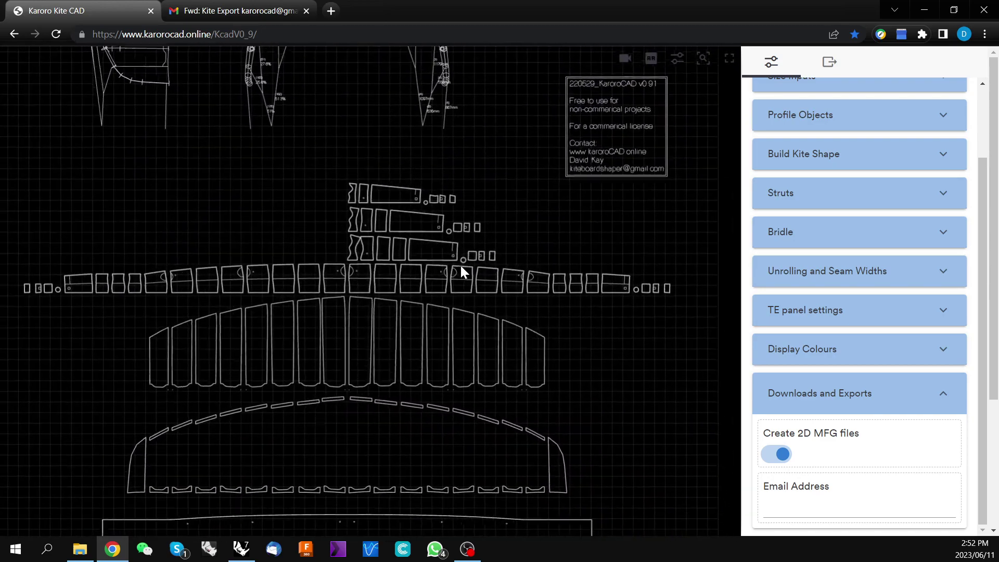
left_click_drag(462, 267, 444, 249)
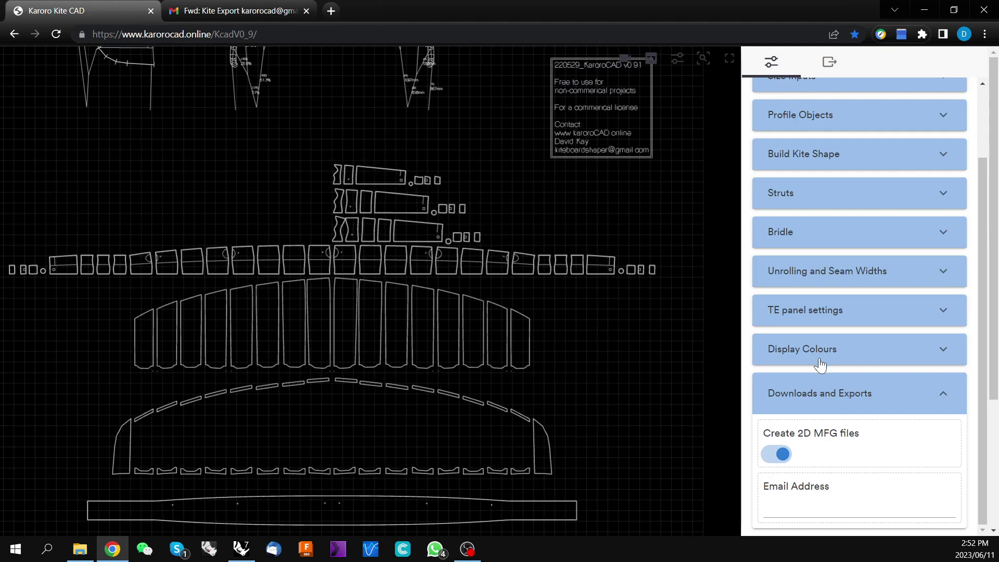
left_click(804, 505)
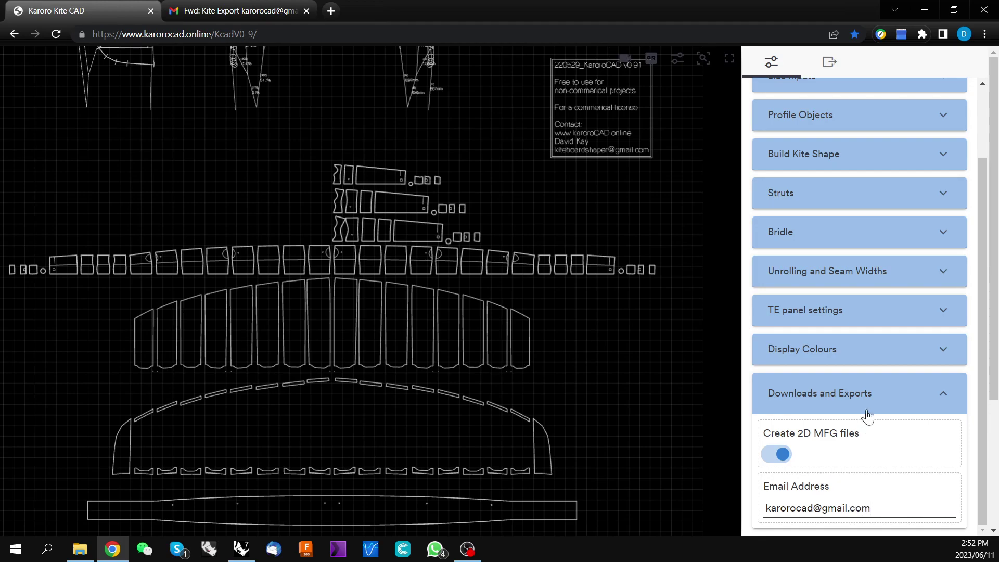
scroll(888, 386, "up", 3)
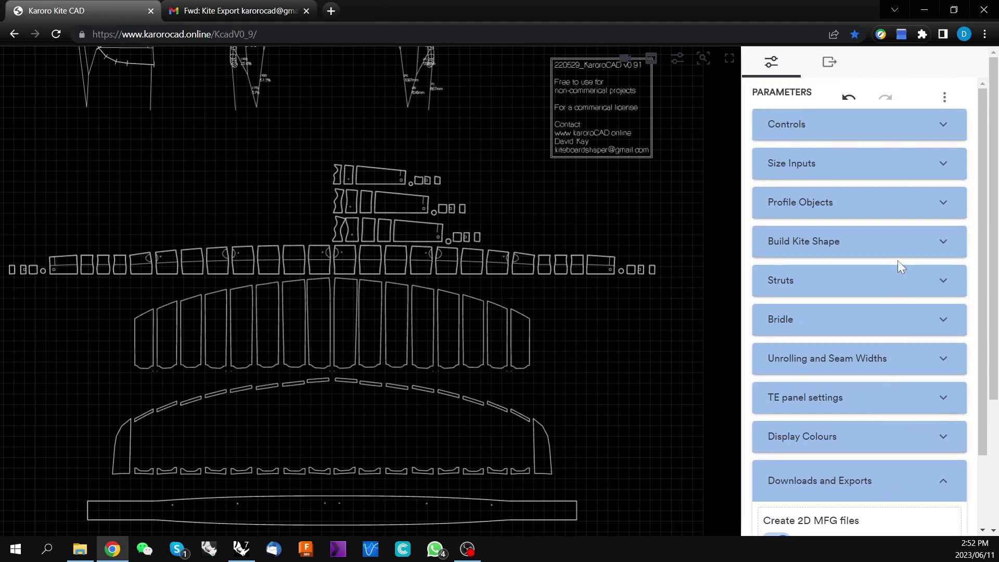
Check the recipient address on the Parameters tab, then send the 2D design file from Exports.
left_click(829, 64)
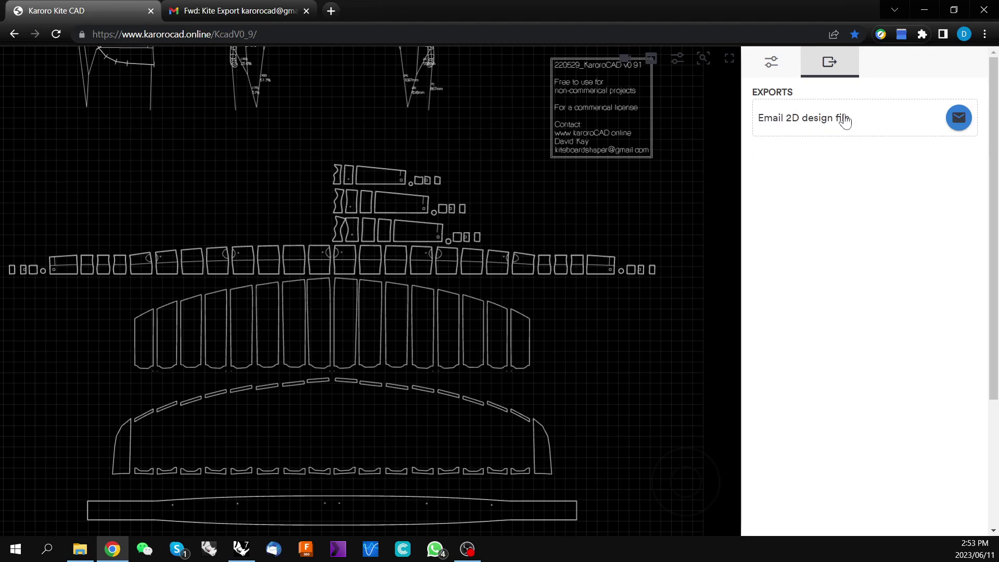
left_click(772, 64)
scroll(994, 120, "down", 1)
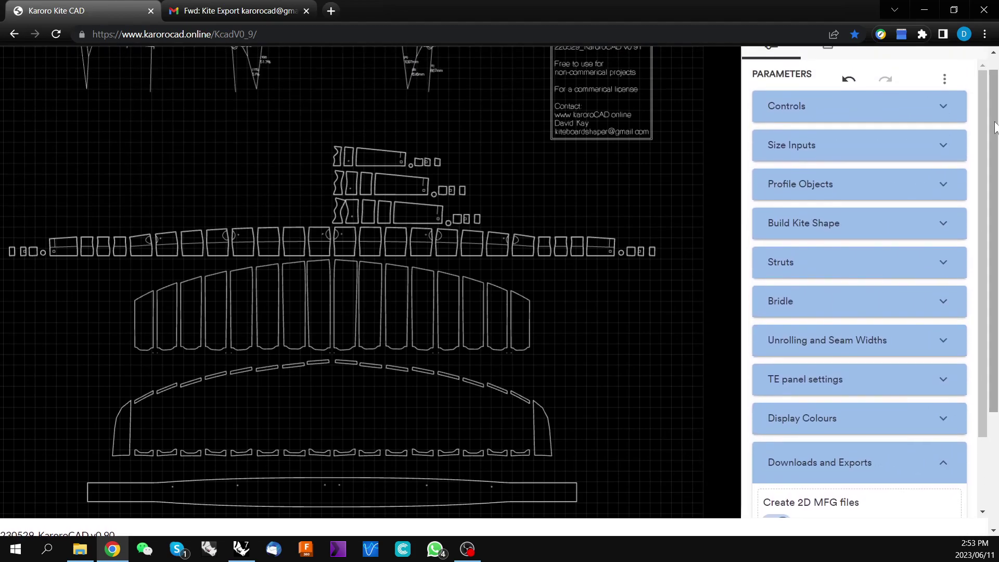
scroll(982, 208, "down", 2)
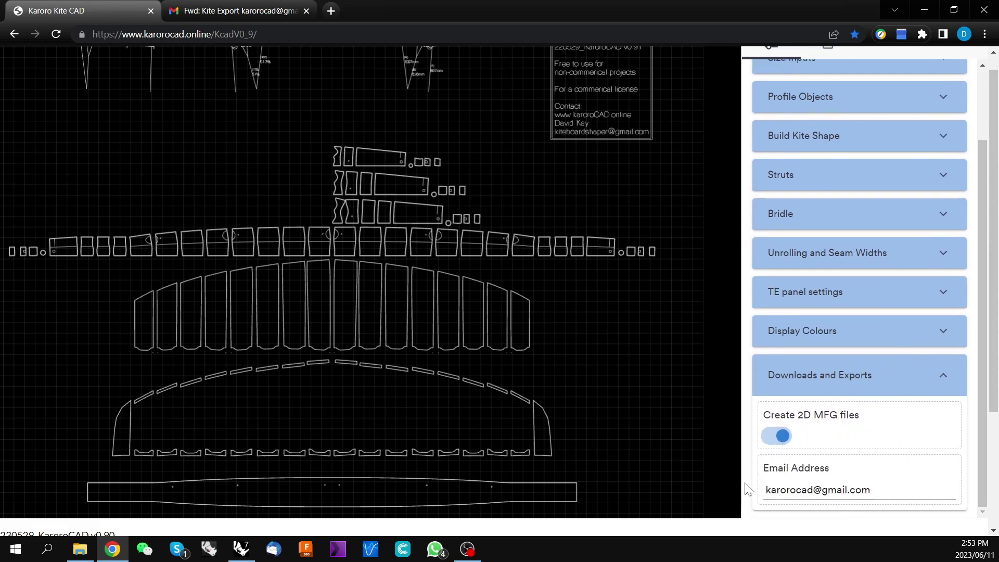
scroll(988, 265, "up", 2)
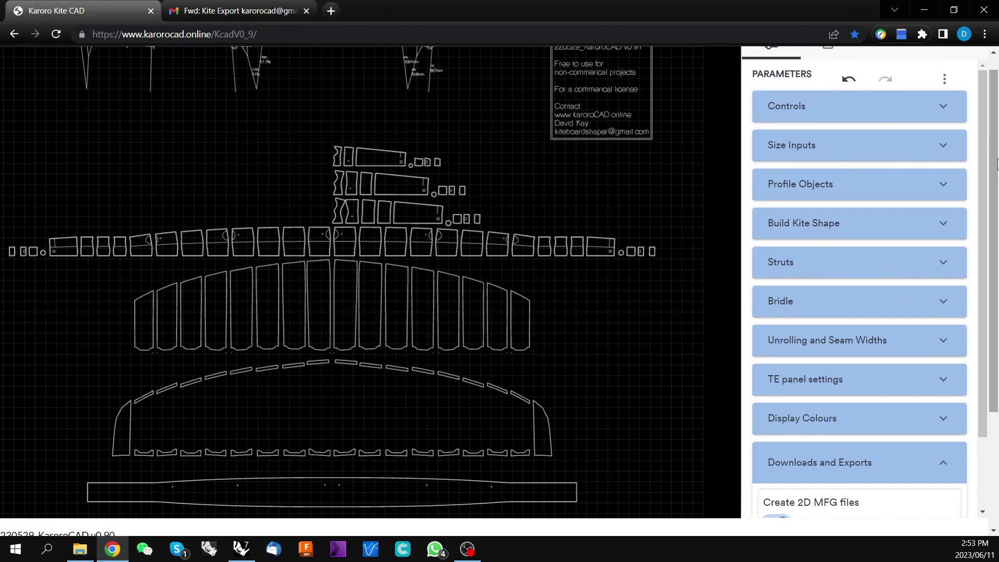
scroll(995, 167, "up", 1)
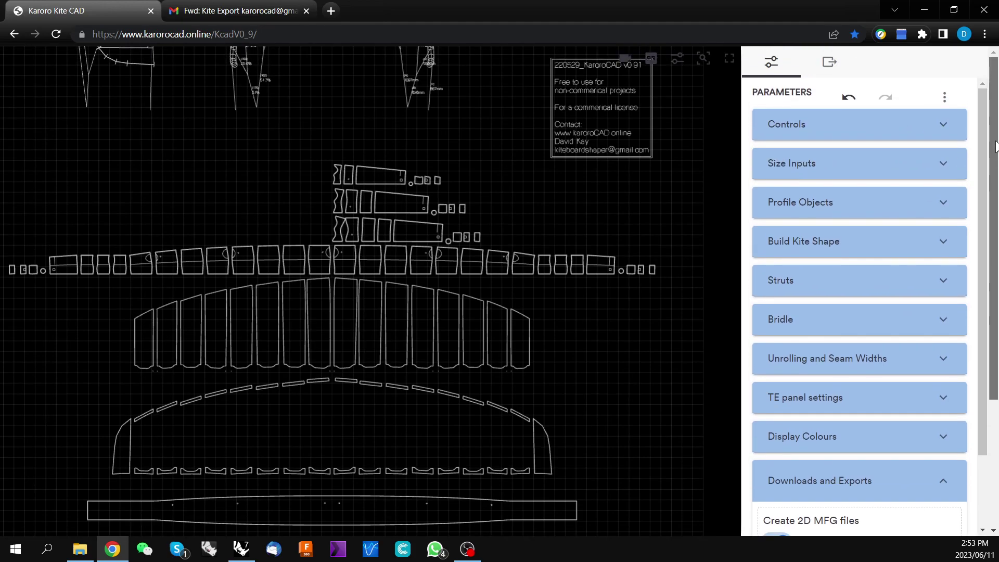
left_click(829, 62)
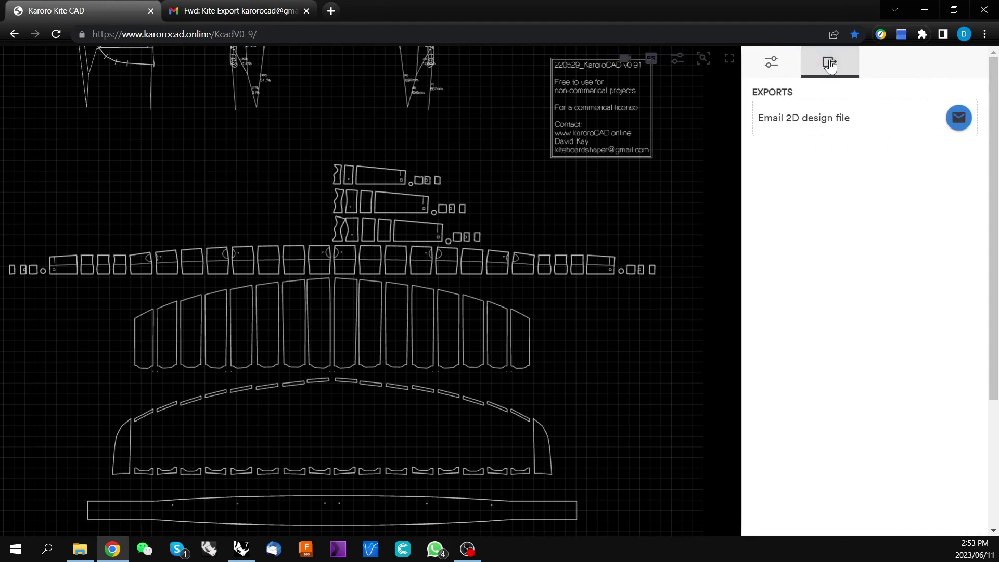
left_click(960, 120)
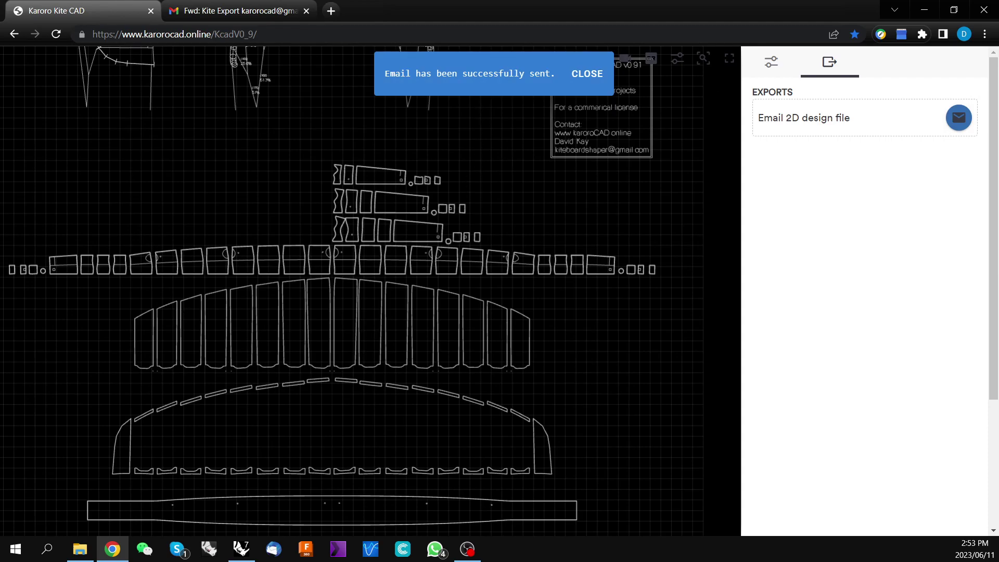
left_click(238, 11)
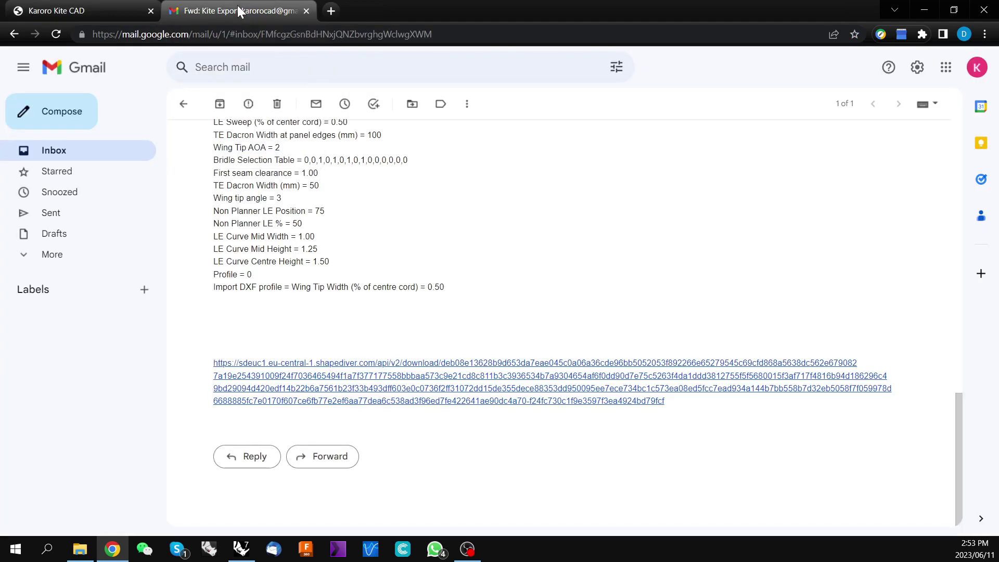
Download the kite pattern DXF from the shapediver link in the Kite Export email.
left_click(344, 367)
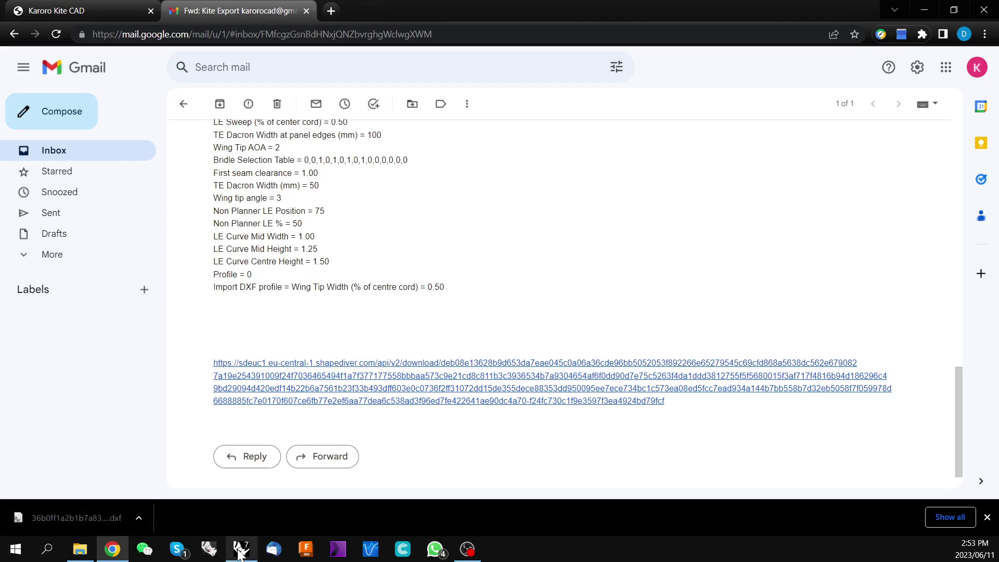
mouse_move(241, 551)
left_click(94, 10)
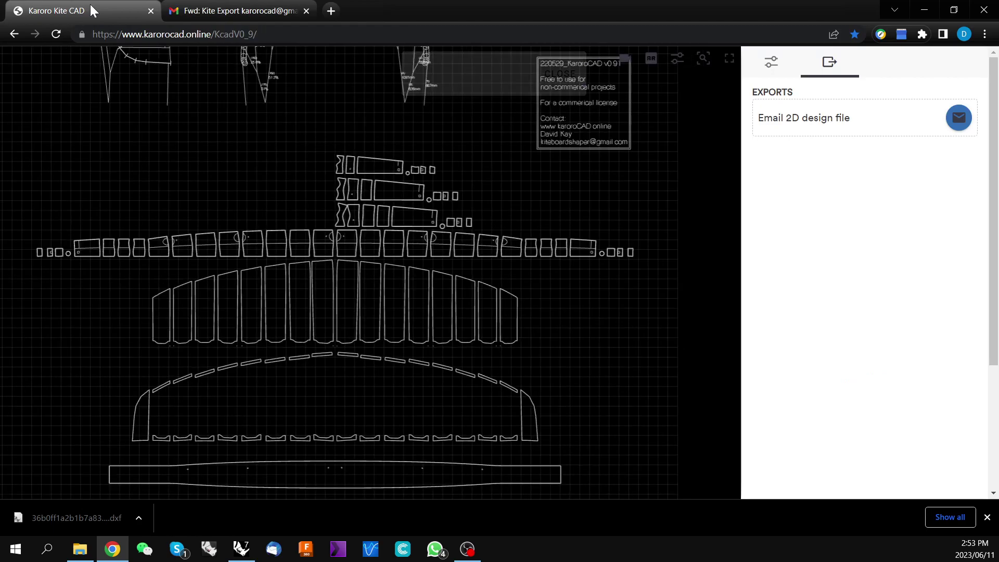
mouse_move(243, 552)
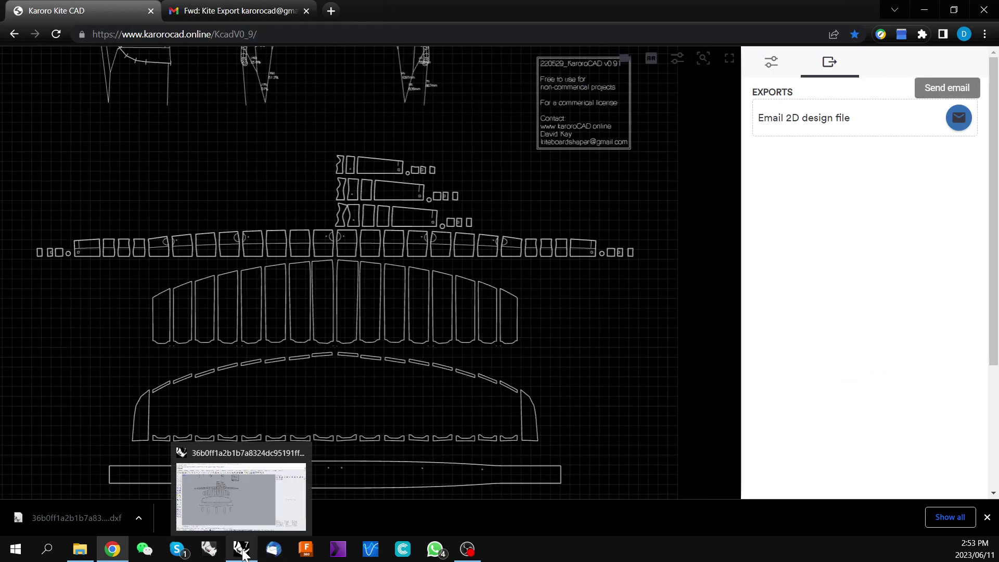
Zoom into the DXF flat panel pattern in Rhino's Top view and select a panel outline.
left_click(241, 497)
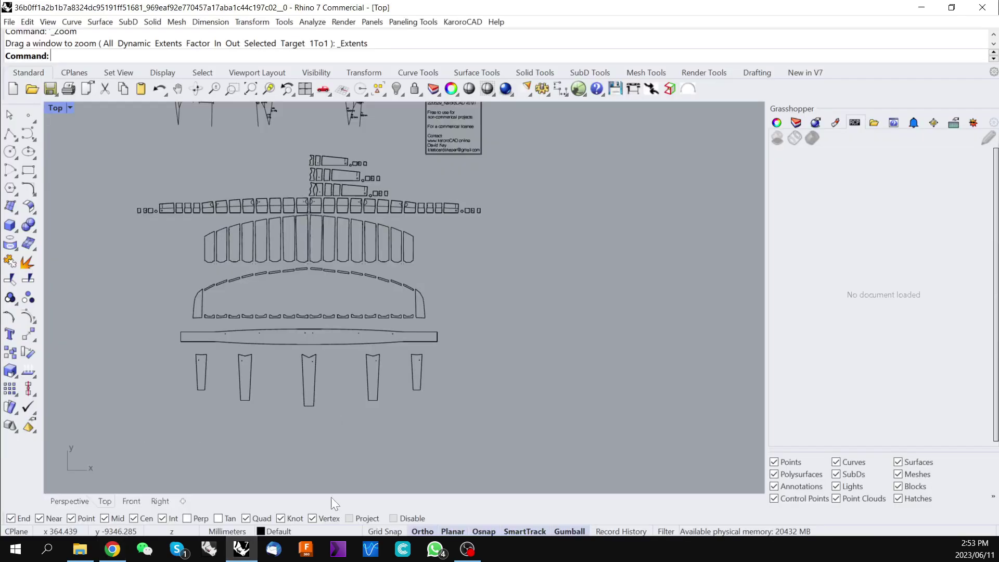
scroll(323, 171, "up", 5)
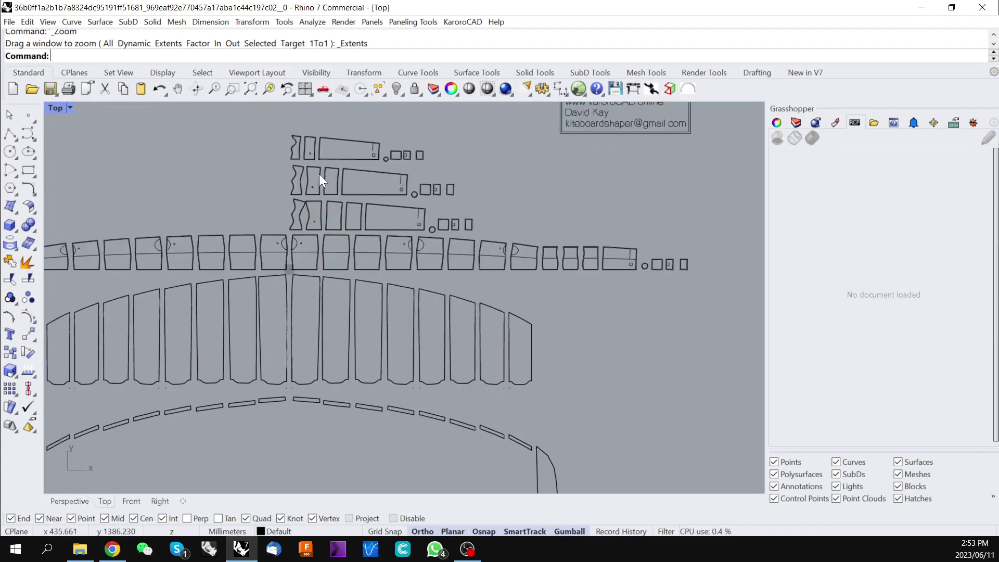
scroll(354, 250, "up", 10)
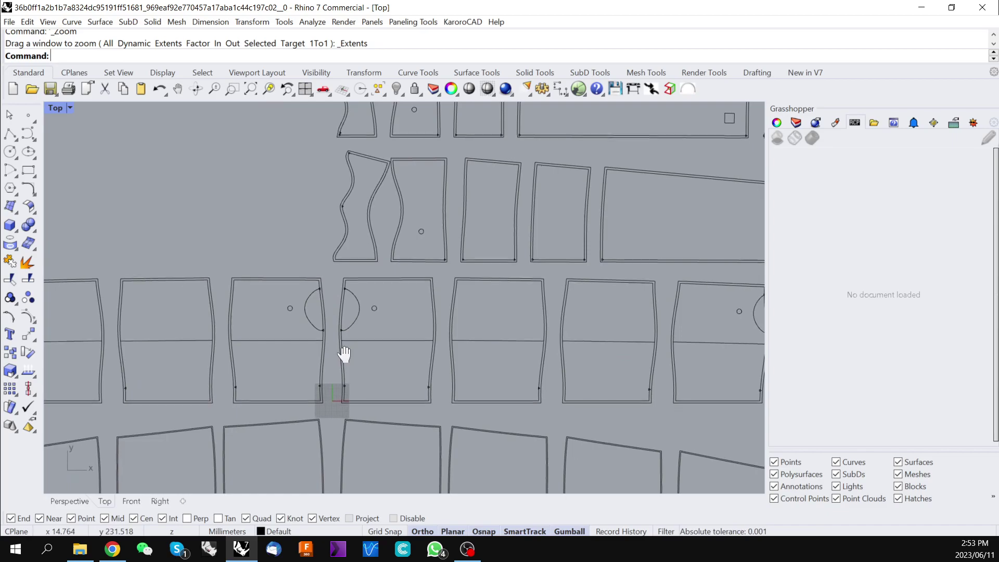
left_click(324, 290)
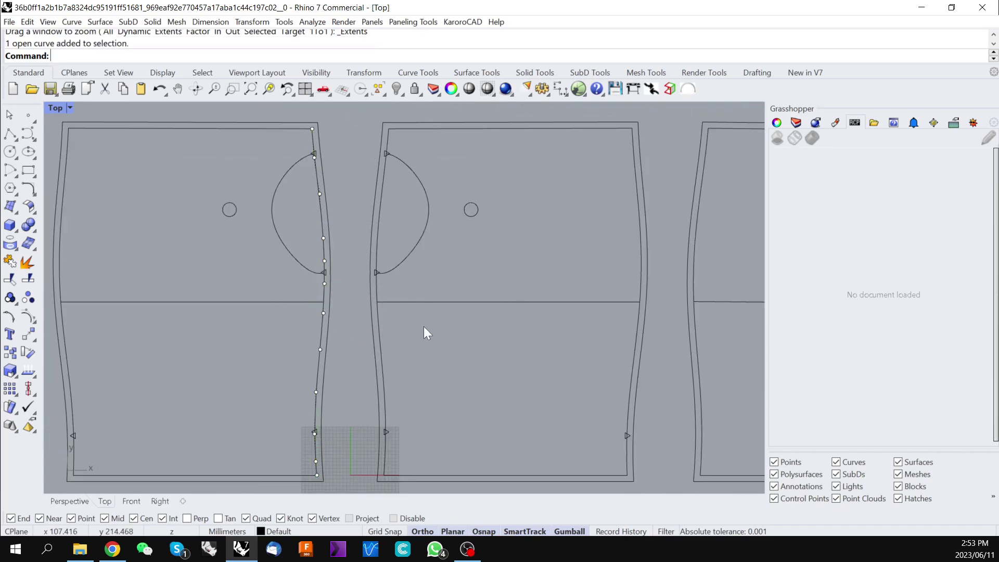
scroll(307, 255, "down", 8)
scroll(458, 281, "down", 3)
scroll(462, 294, "up", 8)
scroll(419, 291, "down", 8)
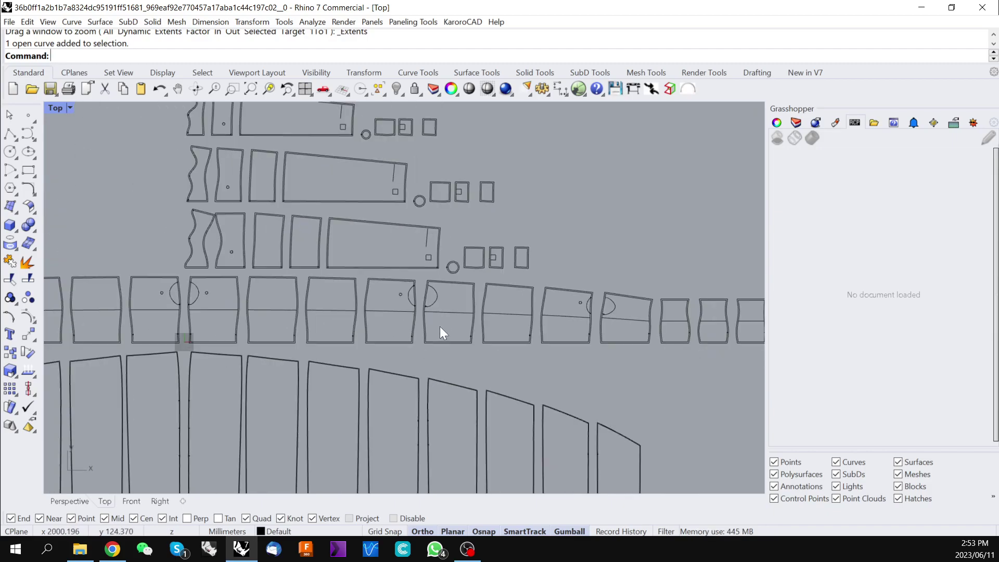
scroll(445, 356, "down", 3)
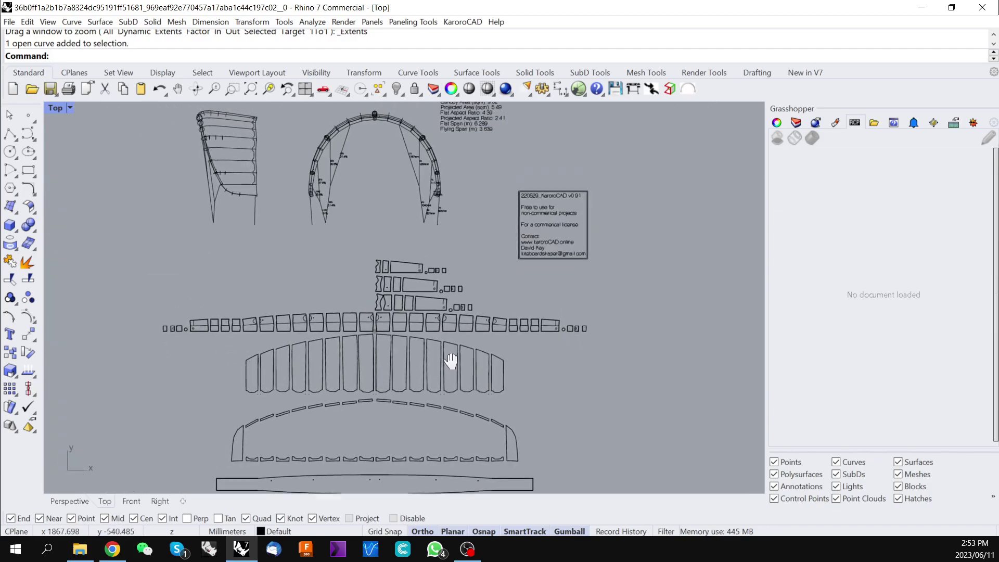